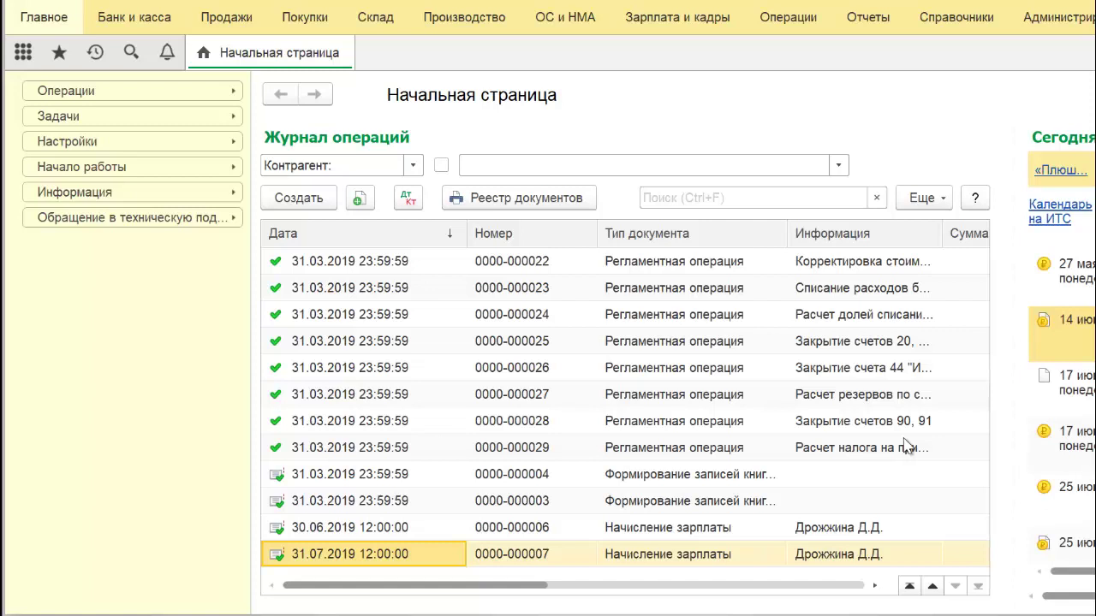
Step: Switch to the Notepad example and change the year in the refinancing rate date to 2019
key("alt+Tab")
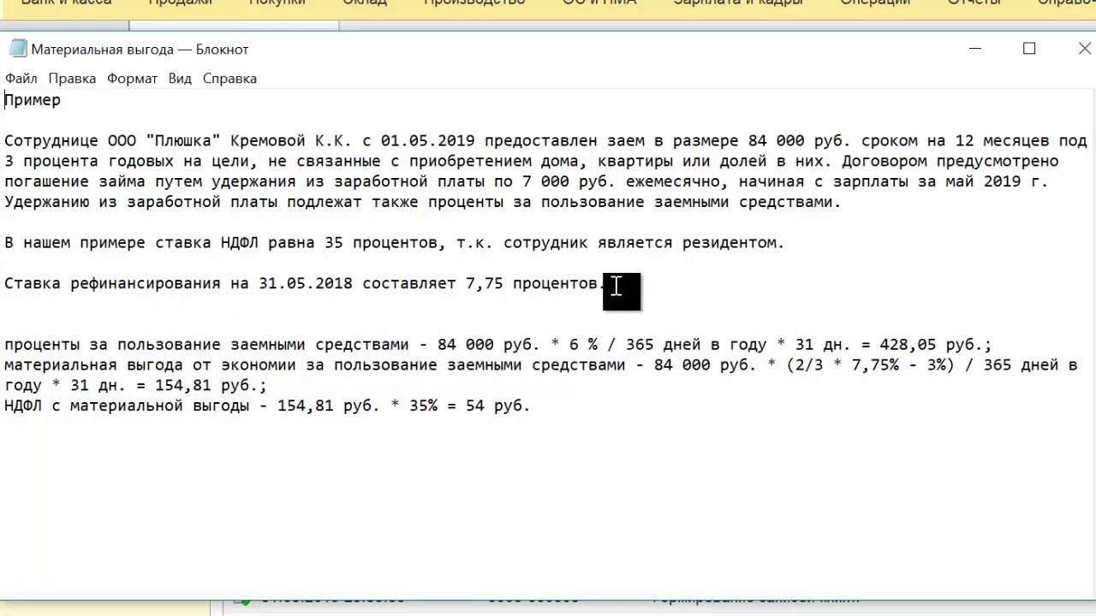
left_click(353, 285)
key("BackSpace")
type("9")
left_click(899, 345)
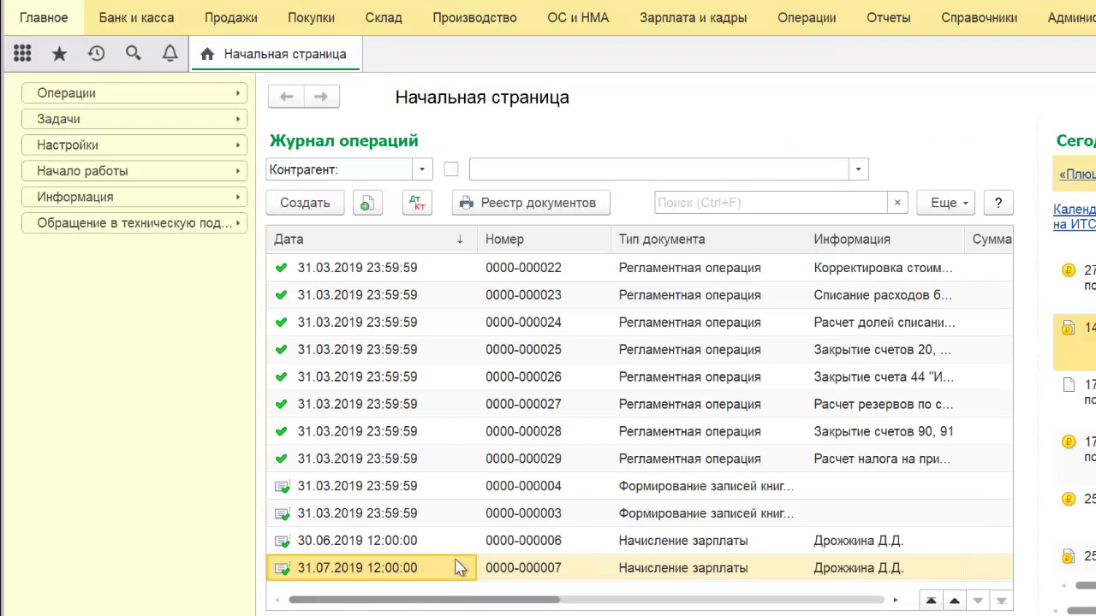
Step: Return to 1C and create a new "Операция учета НДФЛ" document from the list of all personal income tax documents
left_click(807, 17)
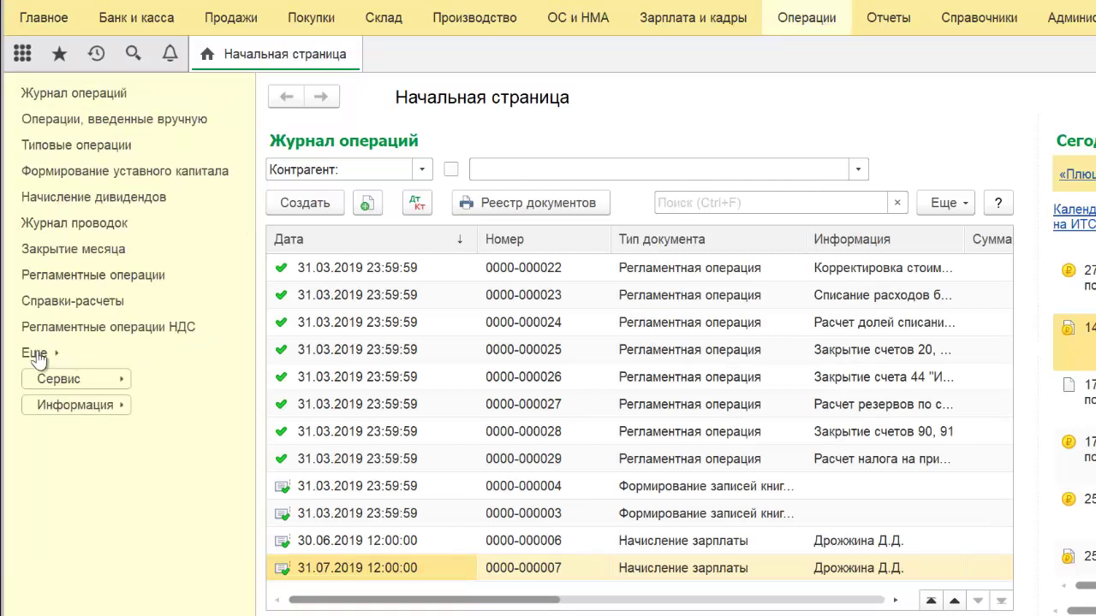
left_click(676, 21)
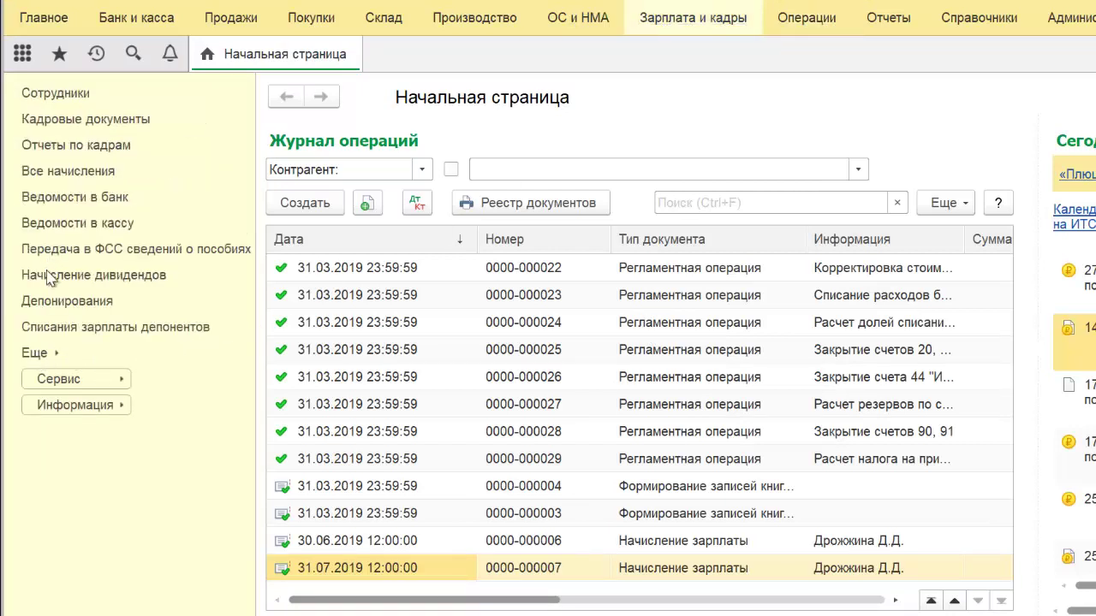
left_click(34, 355)
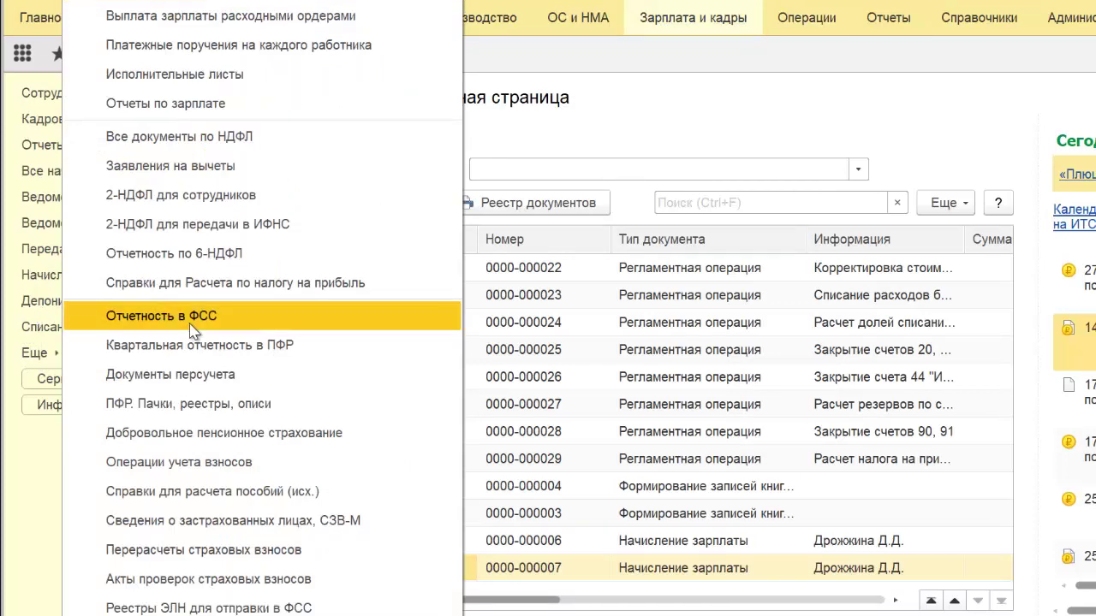
left_click(209, 139)
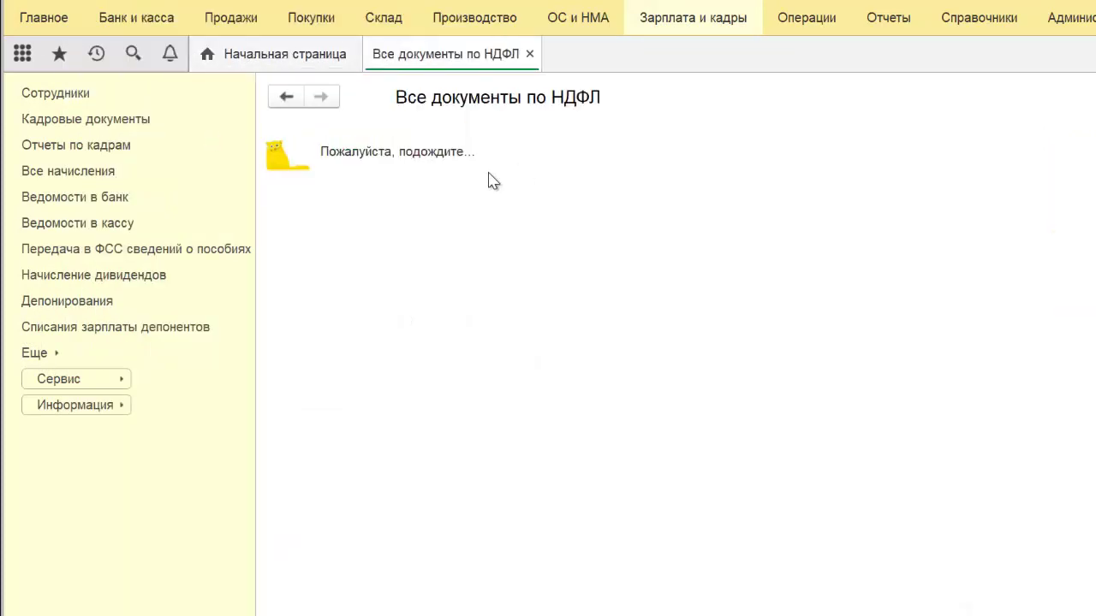
left_click(322, 143)
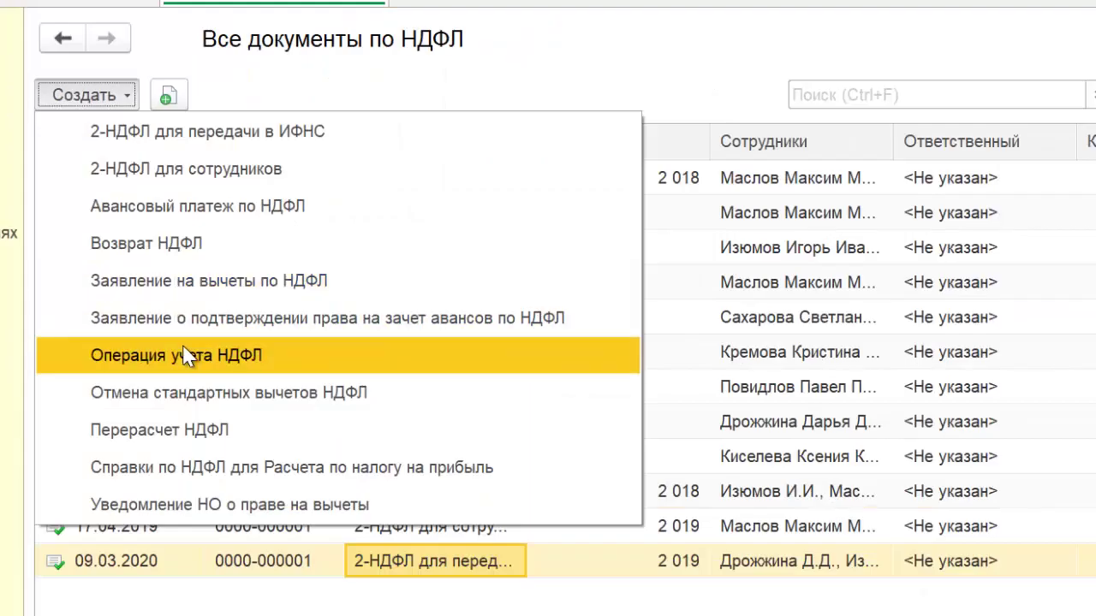
left_click(398, 345)
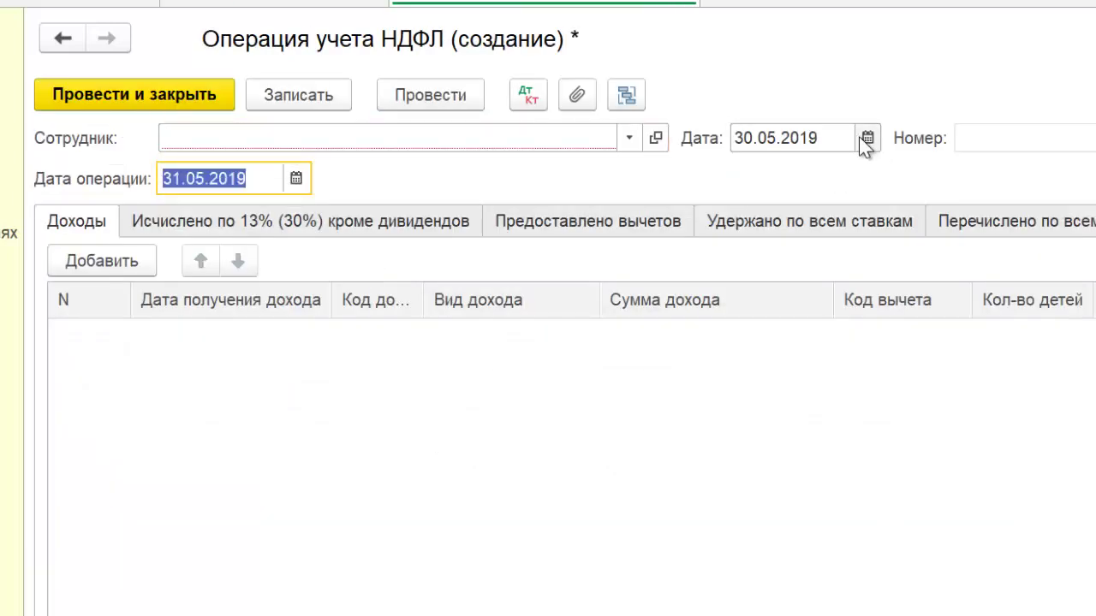
Step: Fill in the document header with date 31.05.2019, operation date 10.06.2019 and the employee who received the loan
left_click(866, 138)
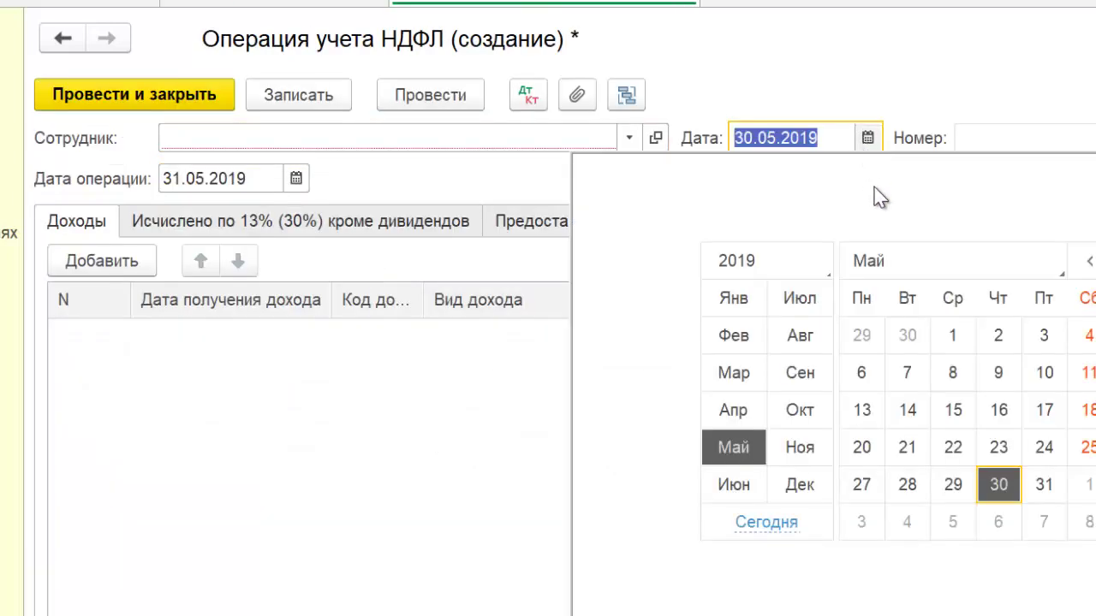
left_click(1046, 486)
left_click(296, 178)
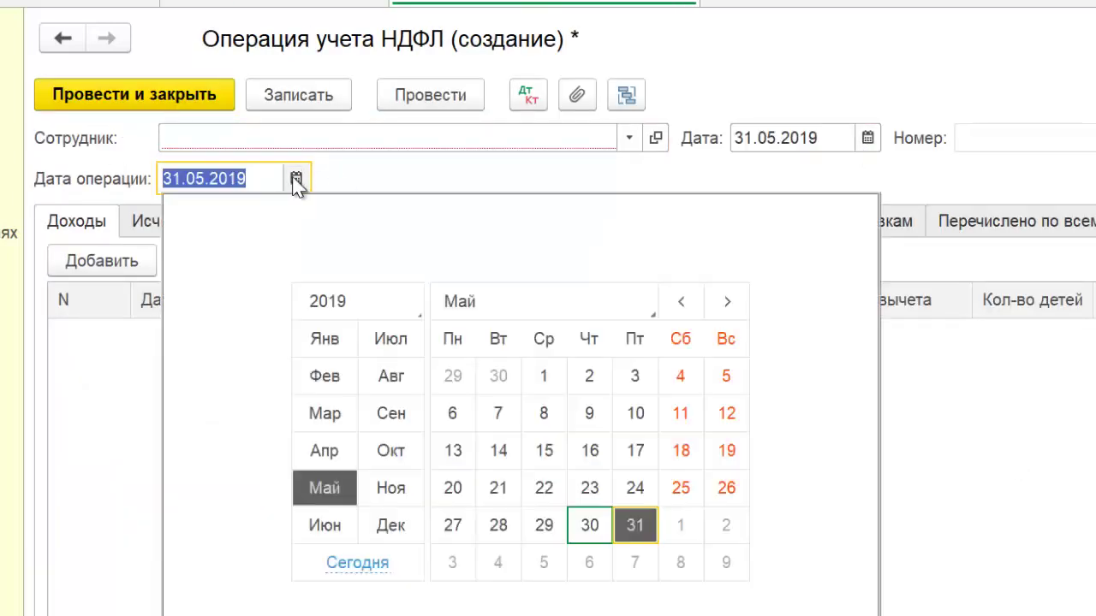
left_click(330, 527)
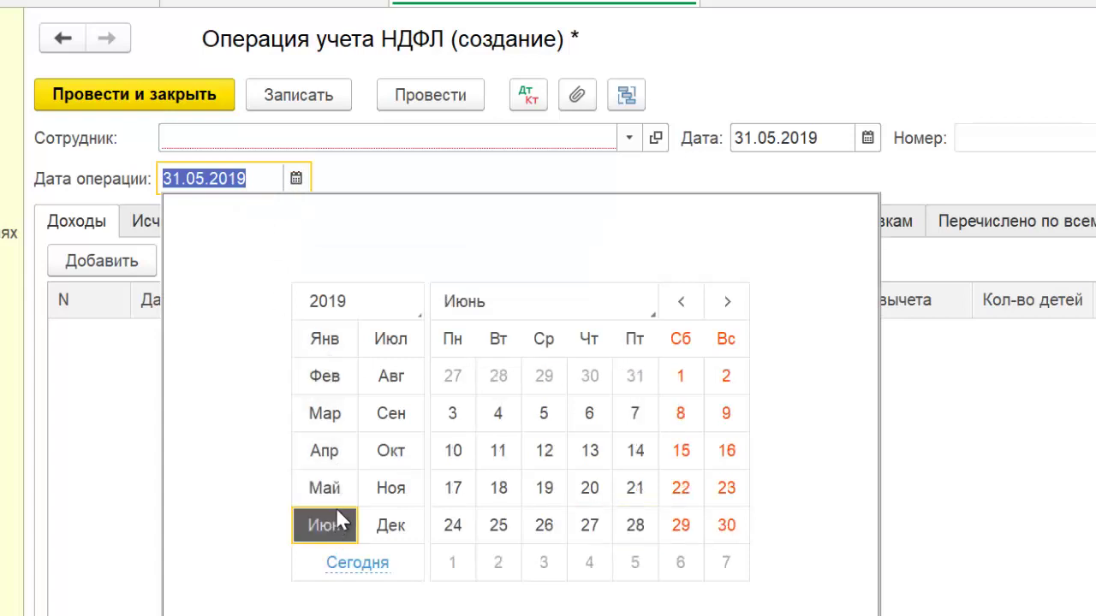
left_click(452, 451)
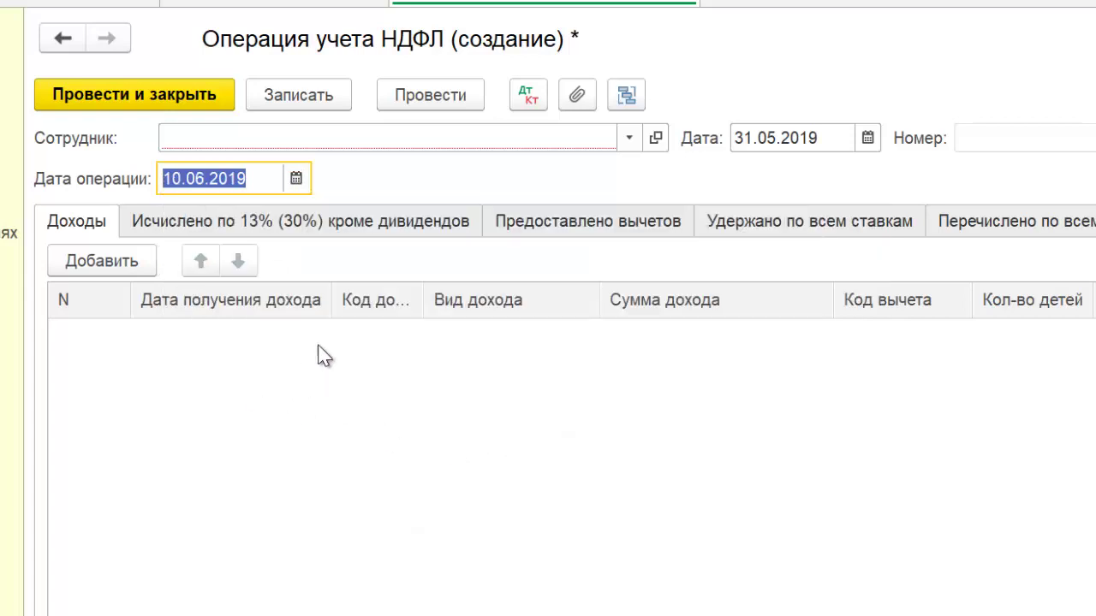
left_click(629, 137)
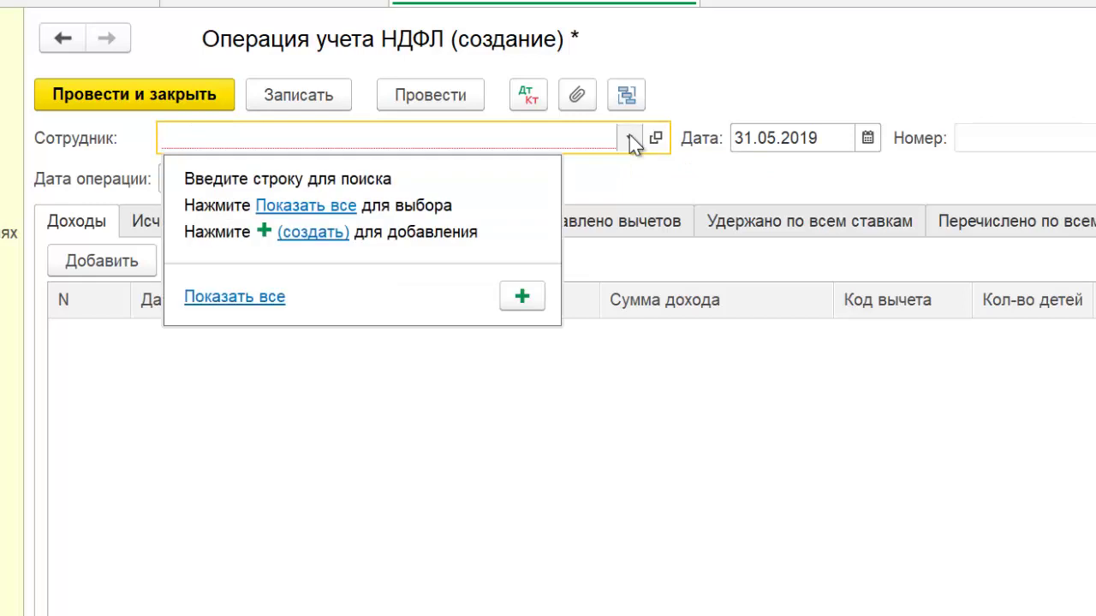
left_click(341, 212)
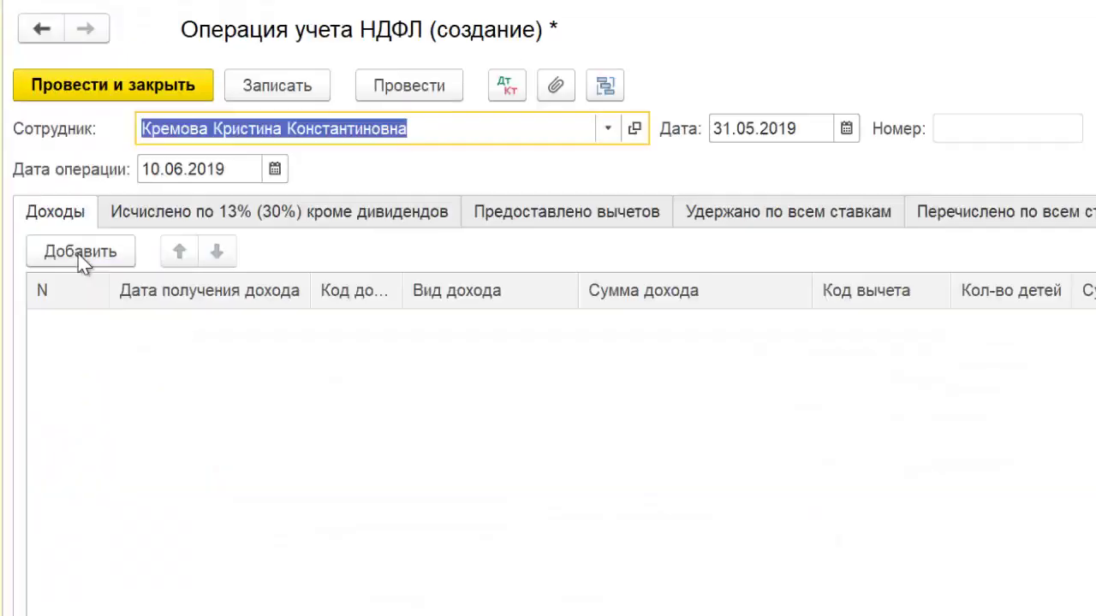
Step: Add an income row with receipt date 31.05.2019, income code 2610 and income kind "Натуральный доход"
left_click(81, 254)
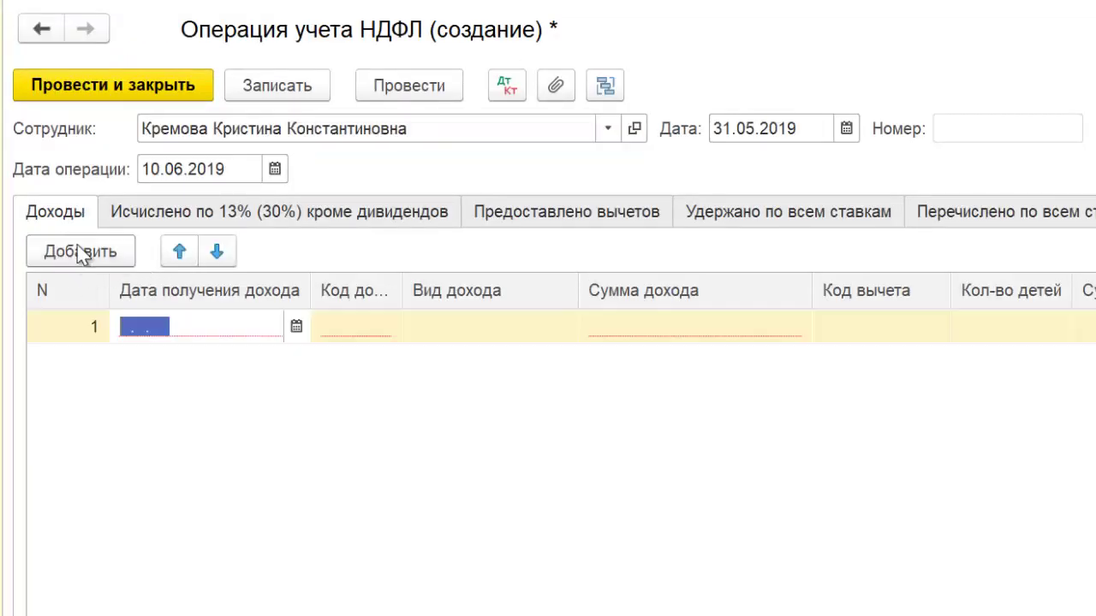
left_click(296, 326)
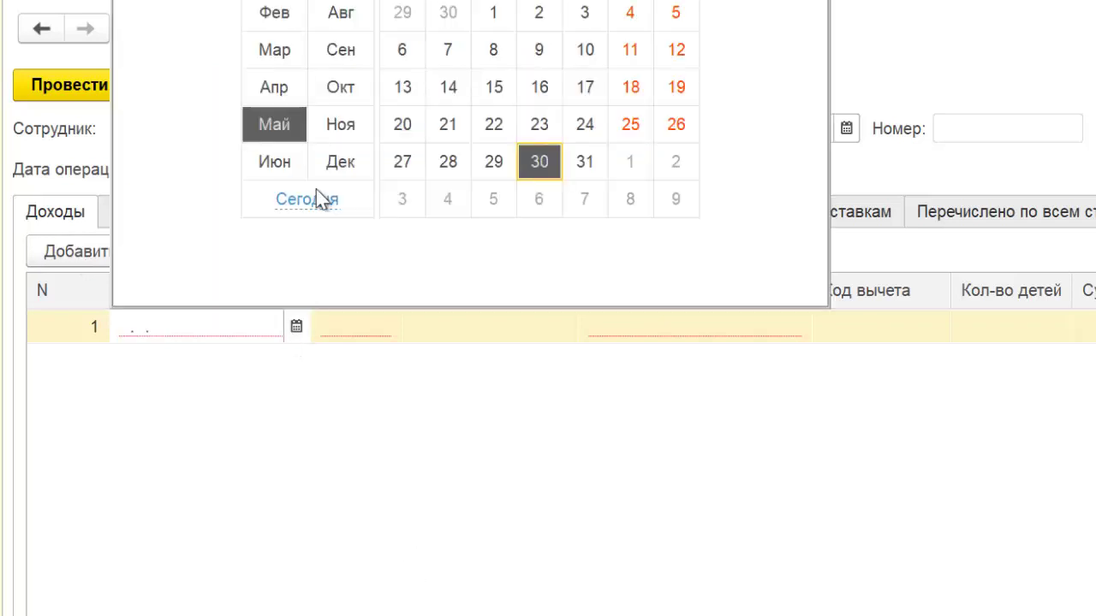
left_click(584, 161)
left_click(336, 337)
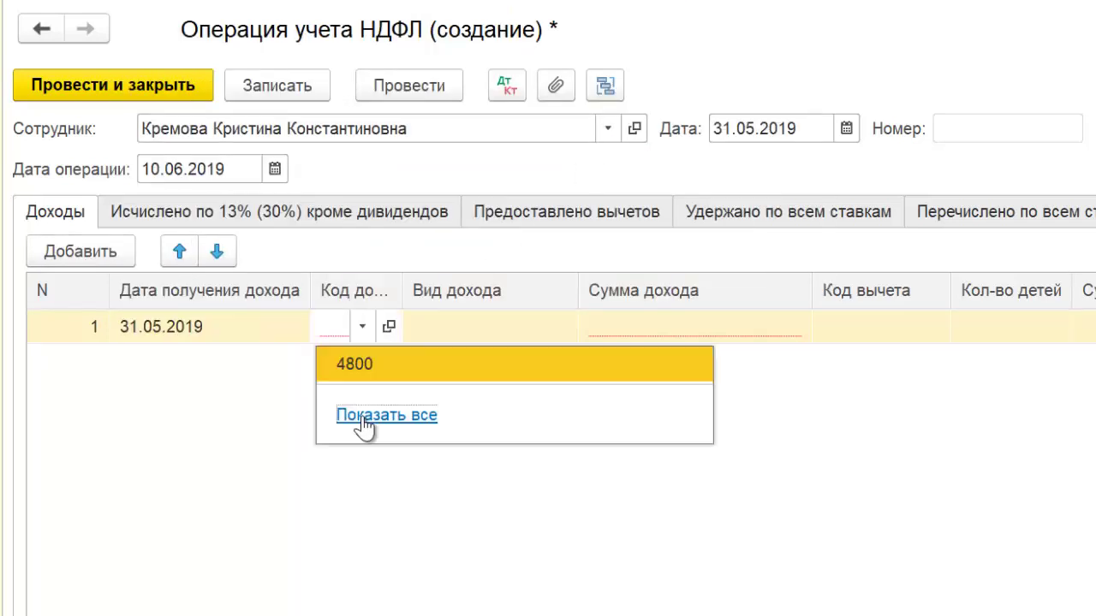
left_click(362, 430)
scroll(445, 437, "down", 5)
scroll(445, 436, "down", 15)
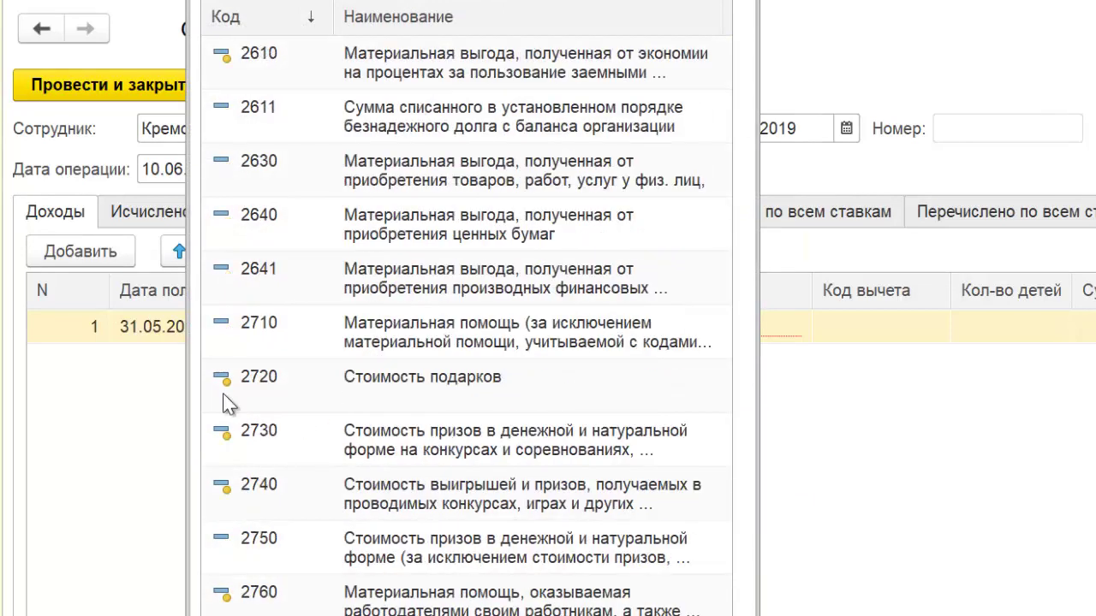
left_click(372, 66)
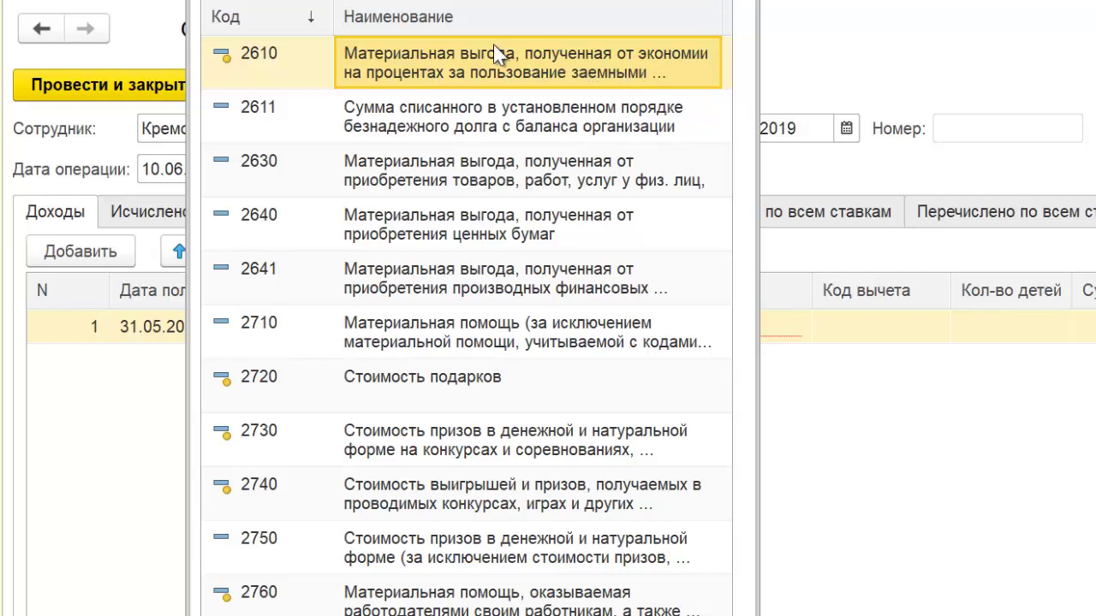
key("Return")
left_click(499, 370)
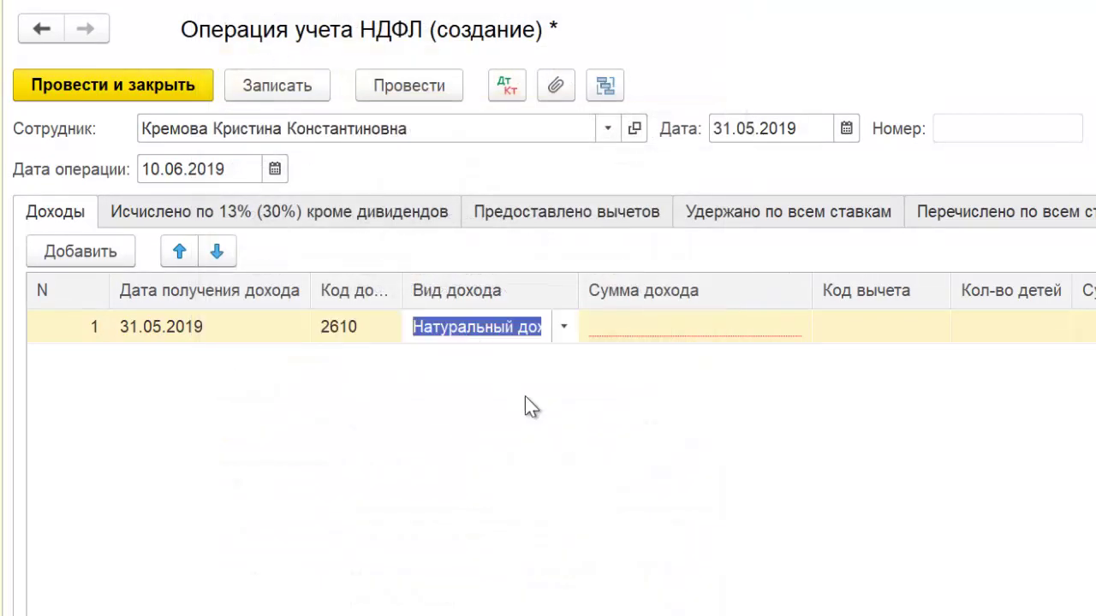
Step: Look up the material benefit in the Notepad calculation and enter 154,81 as the income amount
left_click(711, 337)
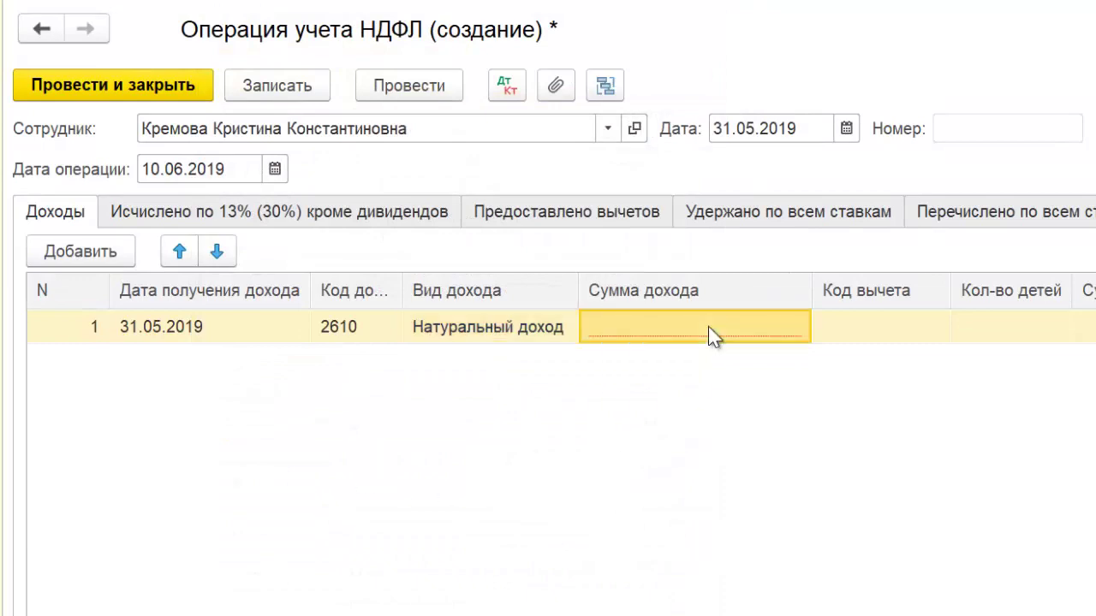
left_click(710, 337)
key("alt+Tab")
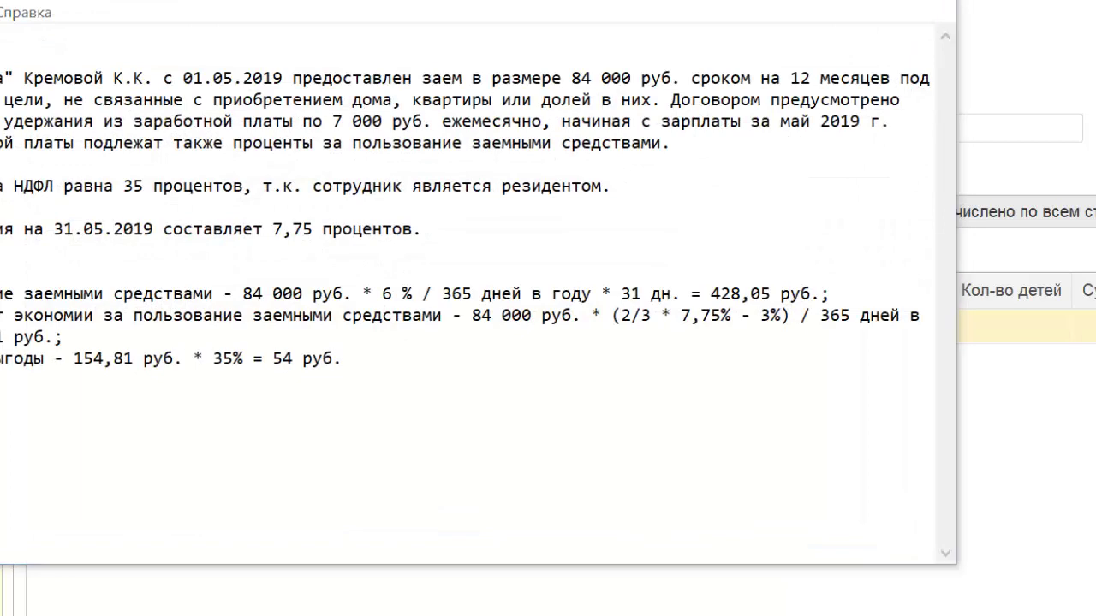
key("alt+Tab")
type("1")
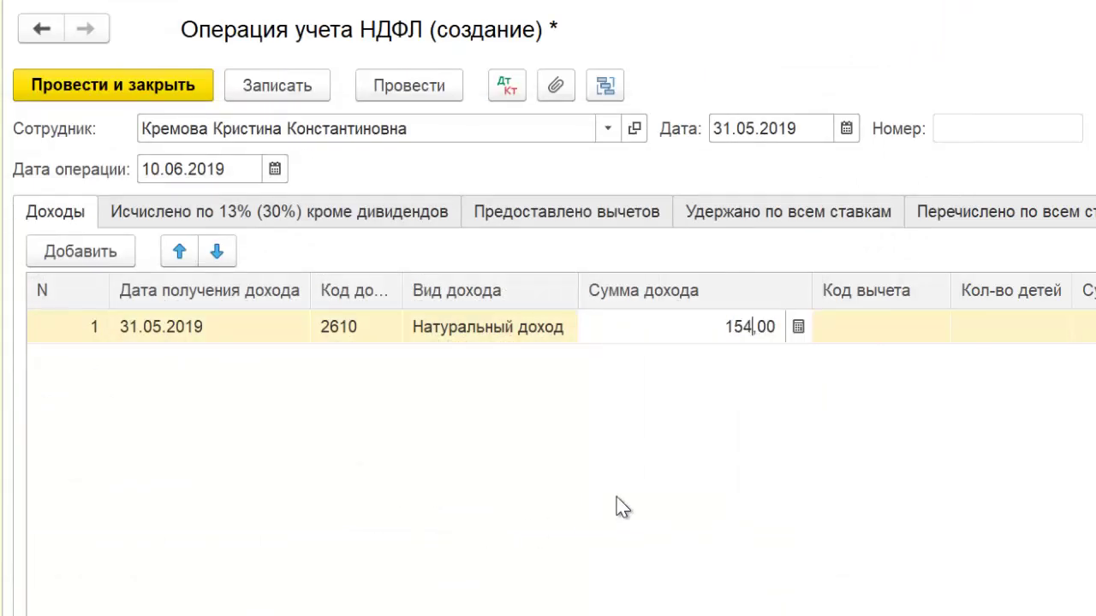
type("54,81")
key("Return")
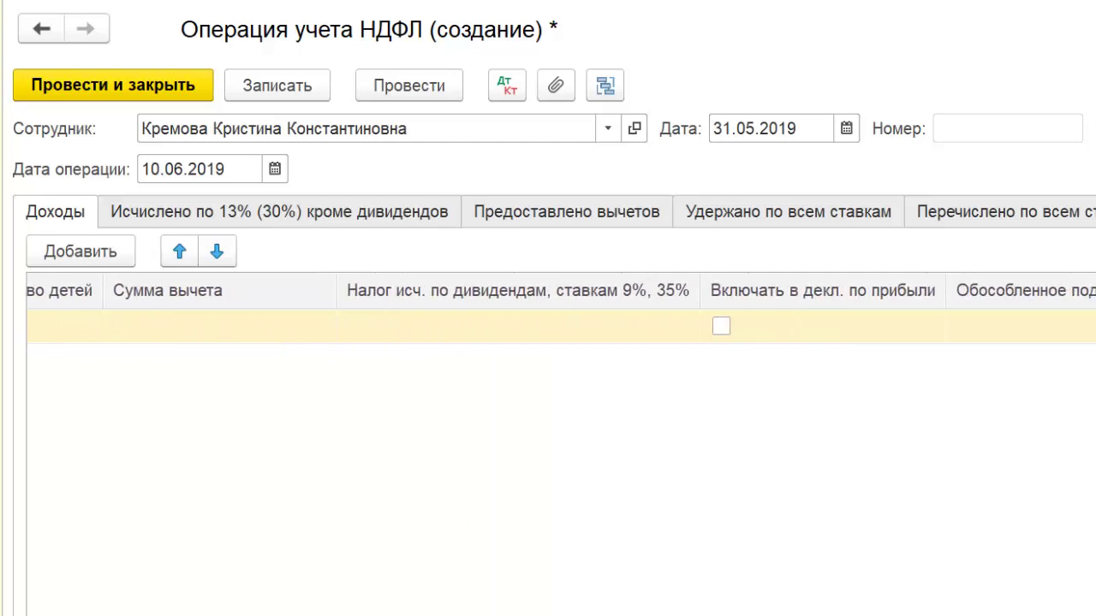
Step: Check the tax figure in the Notepad example and enter 54 as the income row's tax calculated at the 35% rate
left_click(452, 331)
left_click(452, 331)
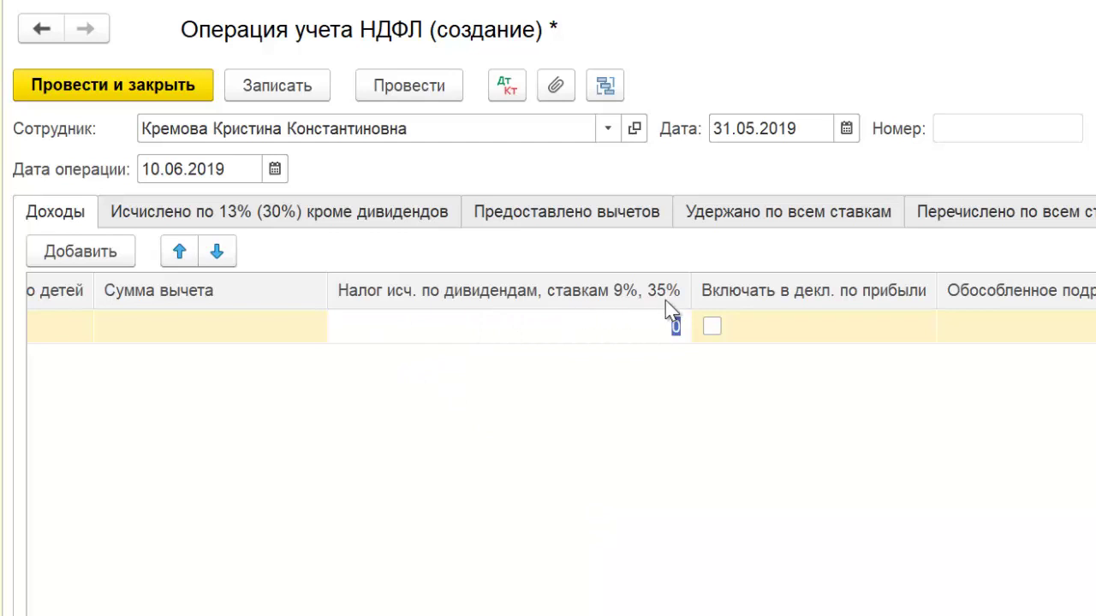
key("alt+Tab")
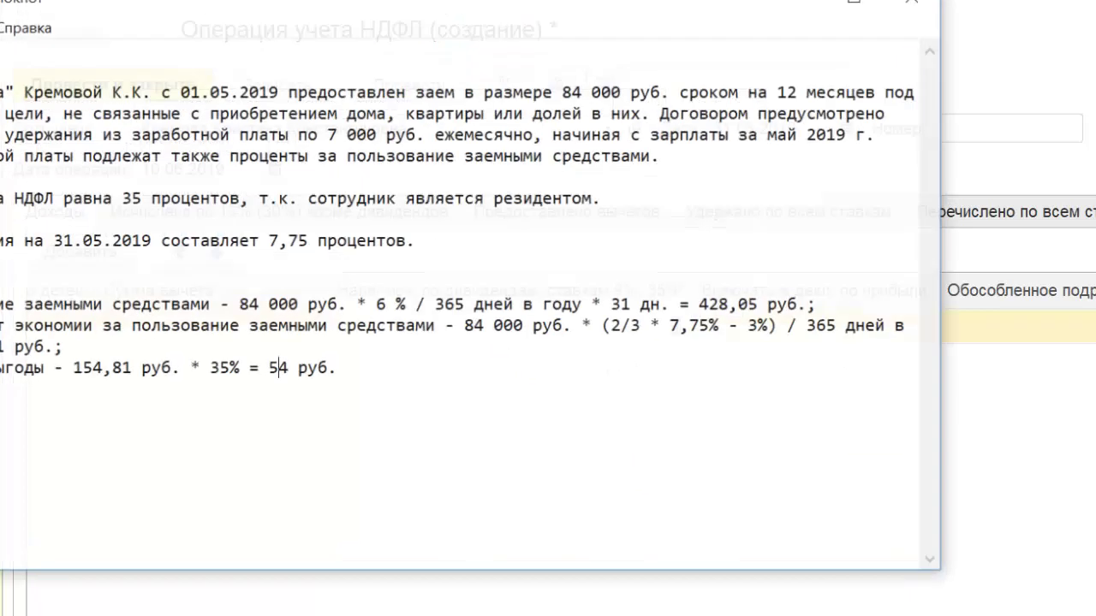
key("alt+Tab")
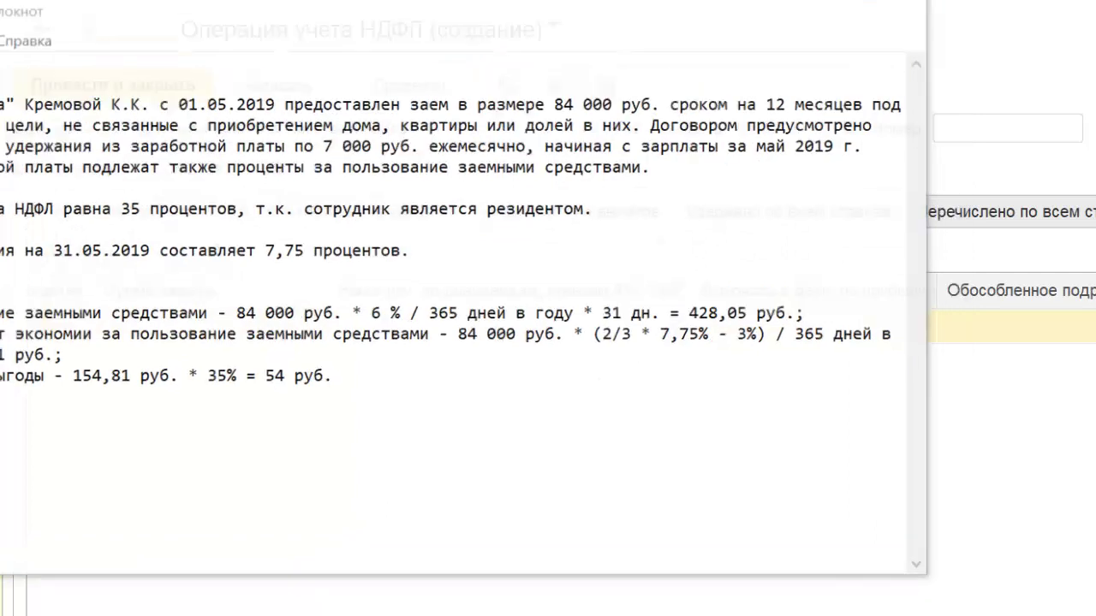
type("4")
key("Return")
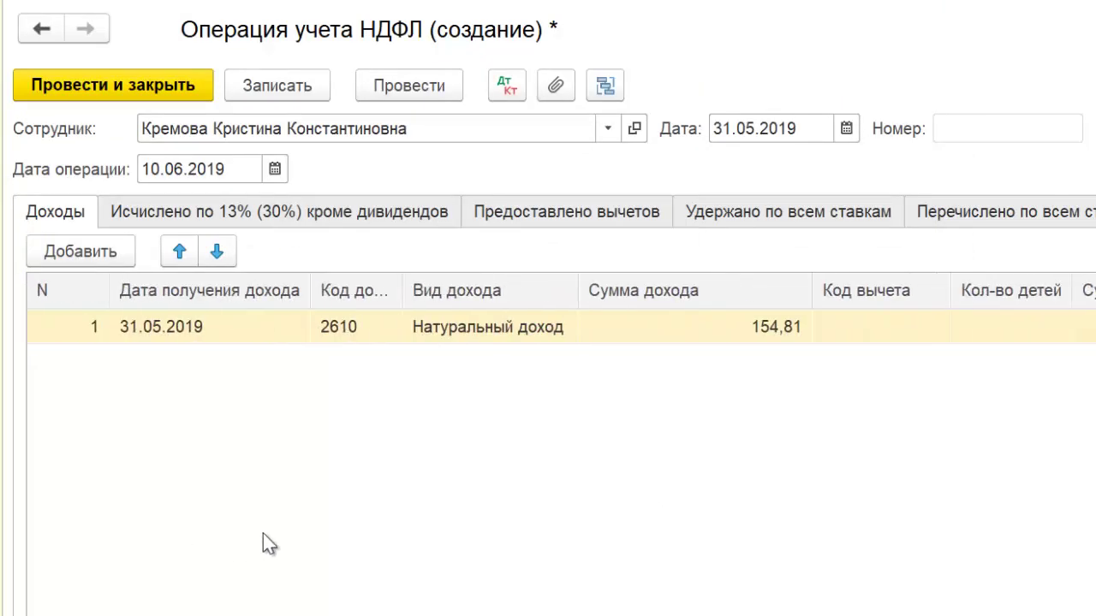
Step: Add a withheld tax row for income date 31.05.2019 with taxation rate "35% (для нерезидента 30%)" and rate 35%
left_click(800, 214)
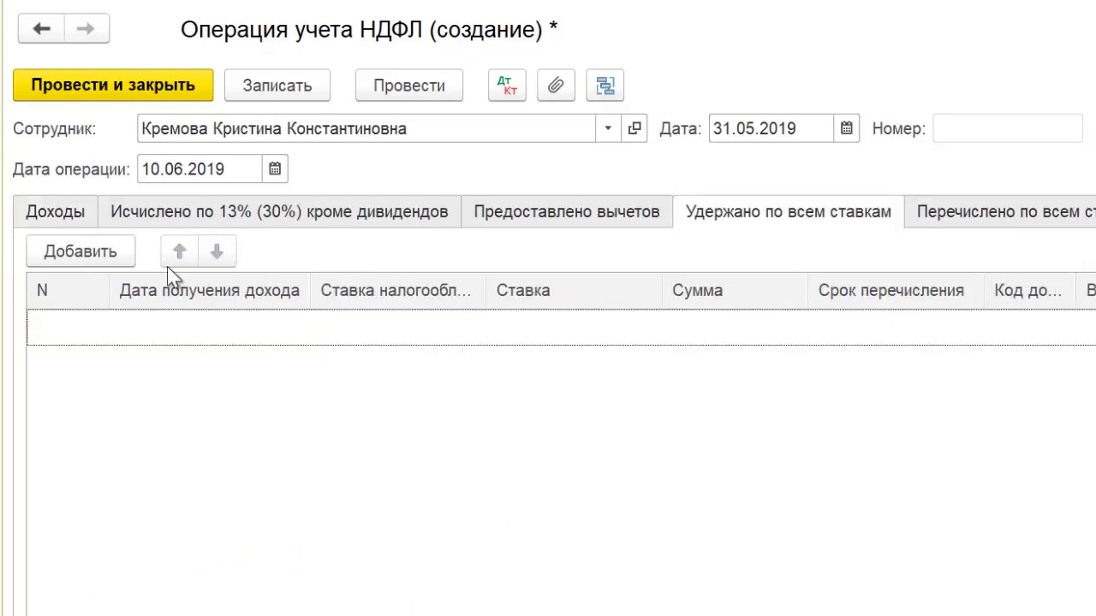
left_click(100, 255)
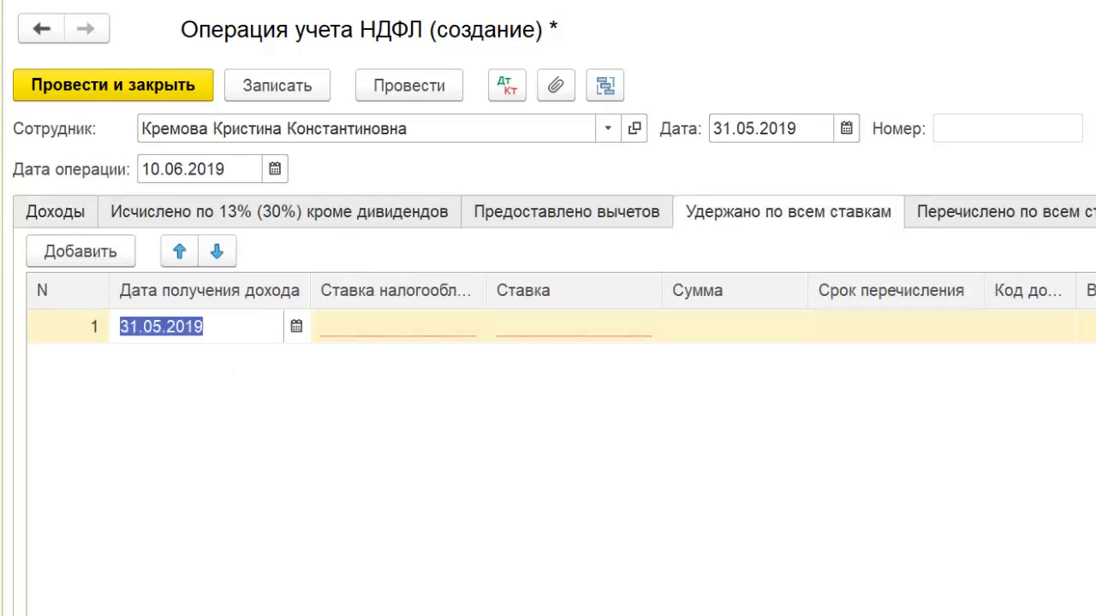
left_click(444, 332)
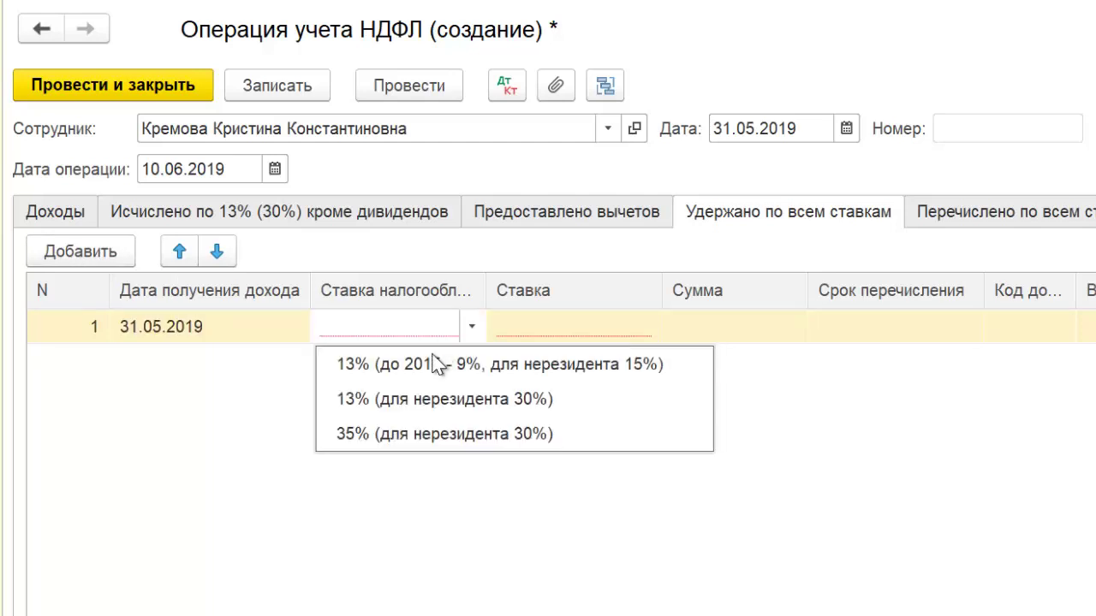
left_click(386, 436)
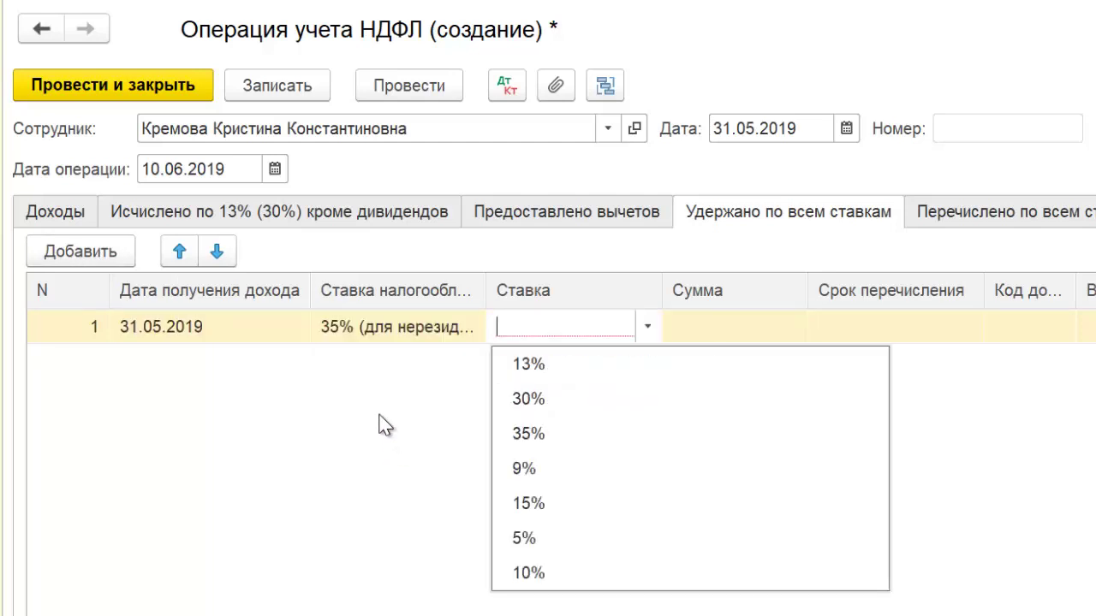
key("Escape")
left_click(653, 325)
left_click(591, 434)
left_click(690, 409)
Step: Set the withheld tax row's amount to 54 and its remittance deadline to "Не позднее следующего за выплатой дохода дня" (for other income)
left_click(759, 334)
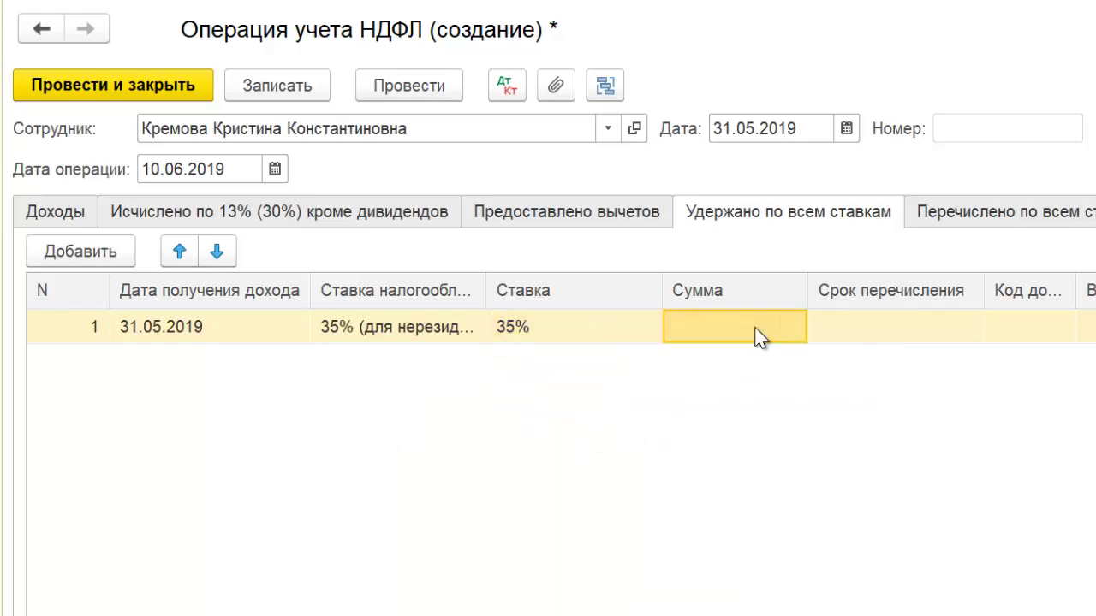
left_click(726, 334)
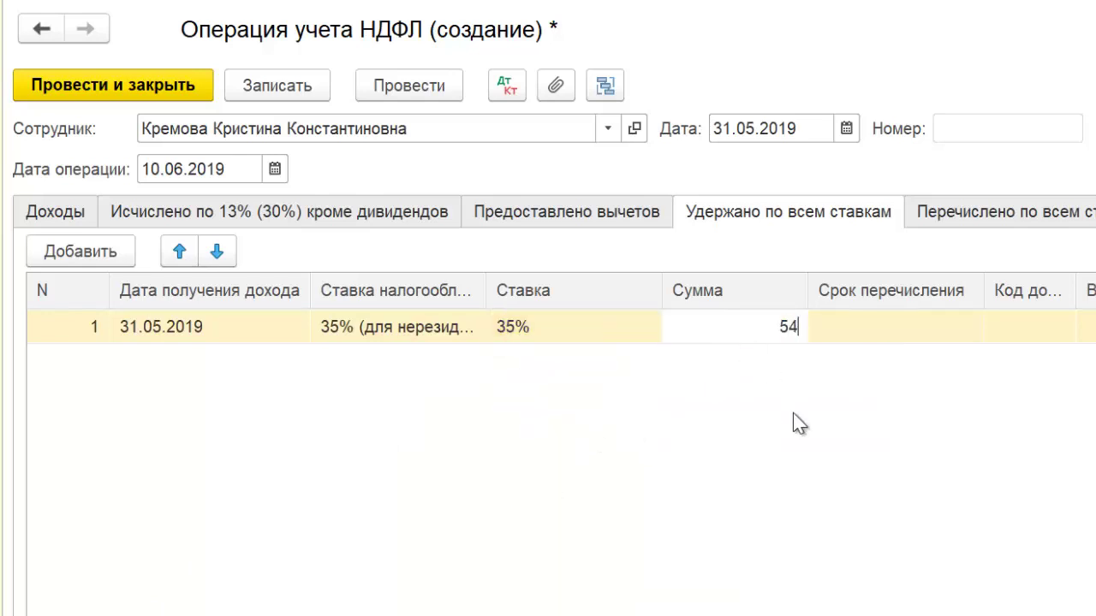
type("54")
left_click(875, 327)
left_click(889, 328)
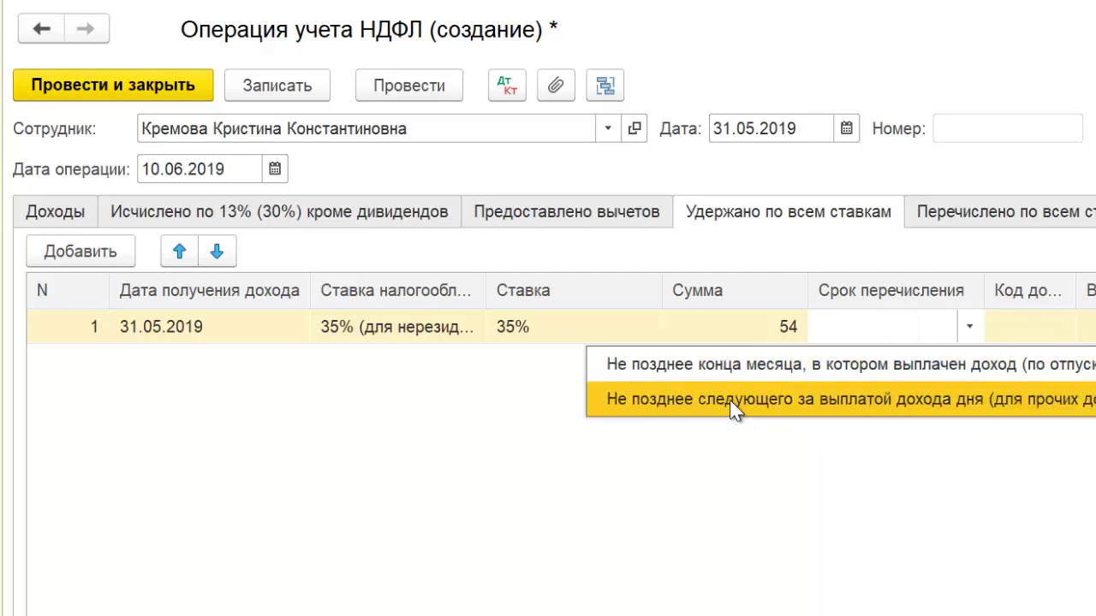
left_click(1016, 399)
Step: Assign income code 2610 and income kind "Натуральный доход" to the withheld tax row
left_click(1035, 328)
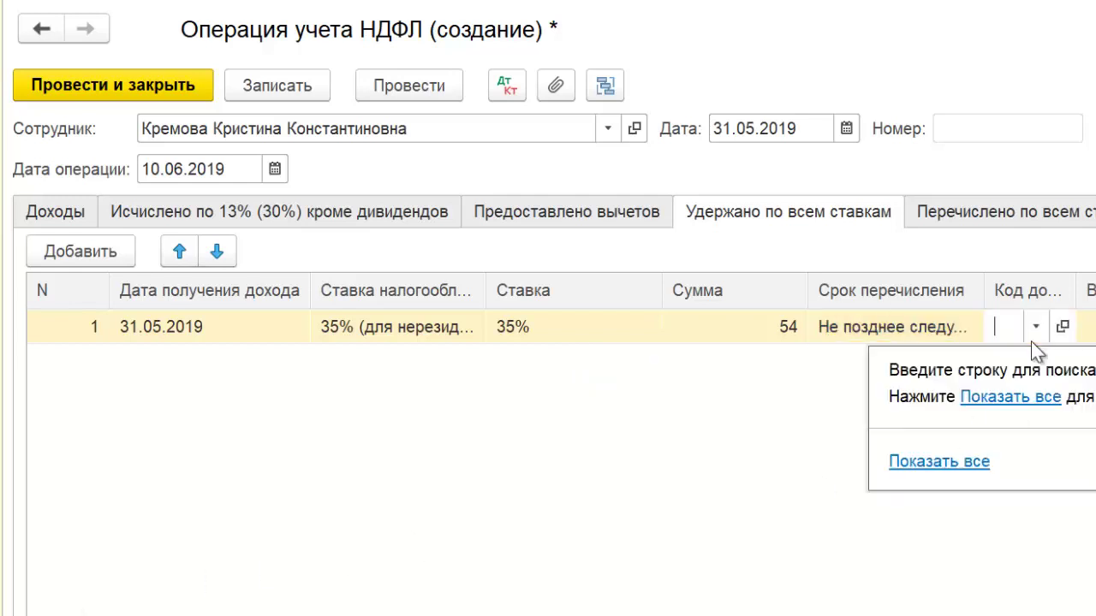
left_click(984, 398)
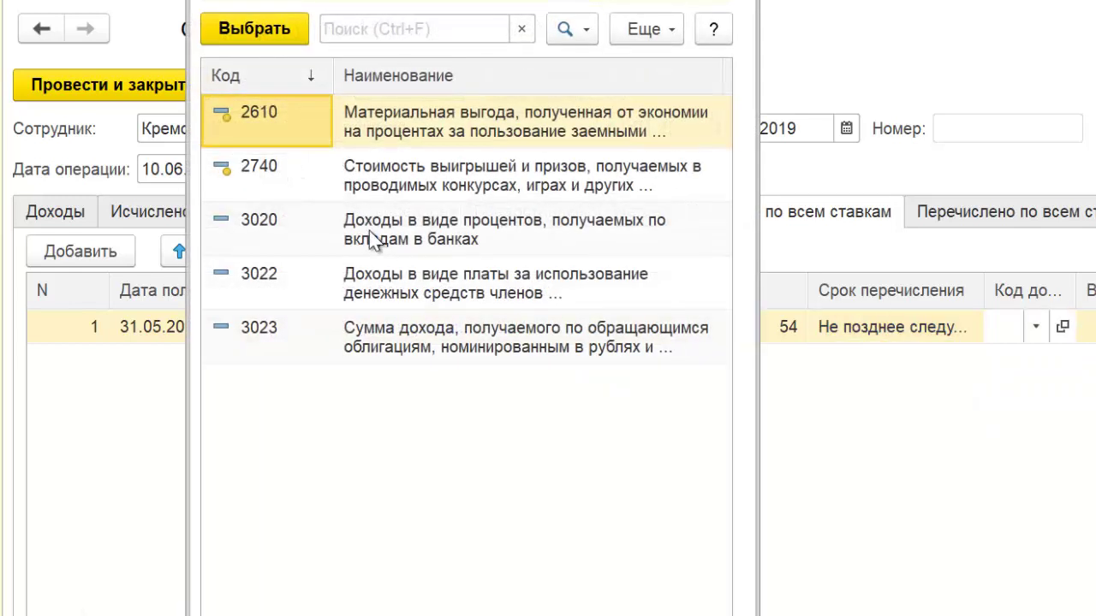
double_click(421, 128)
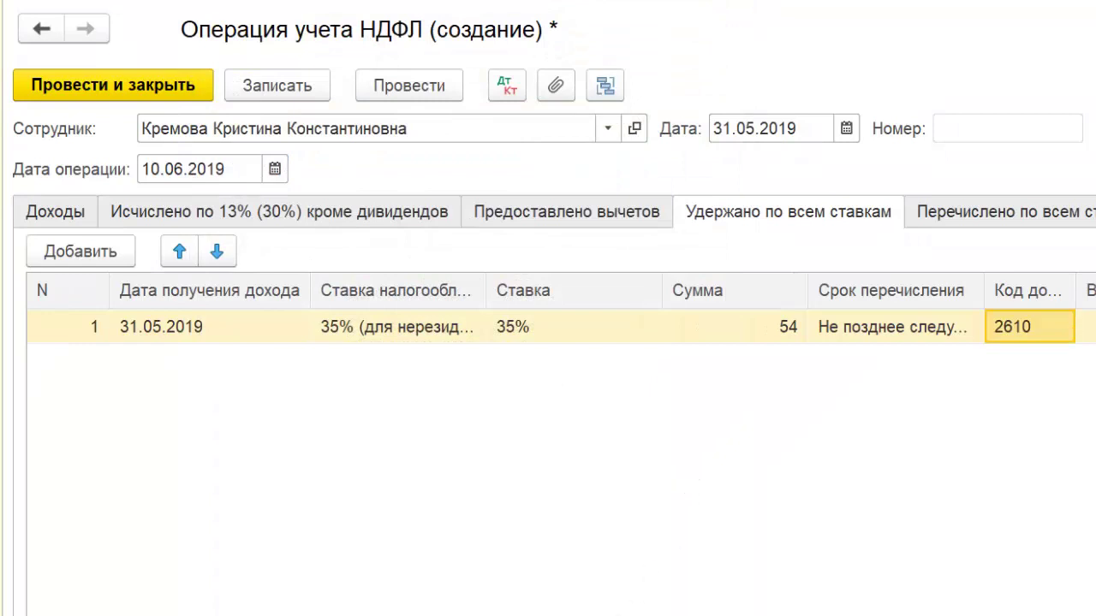
left_click(640, 333)
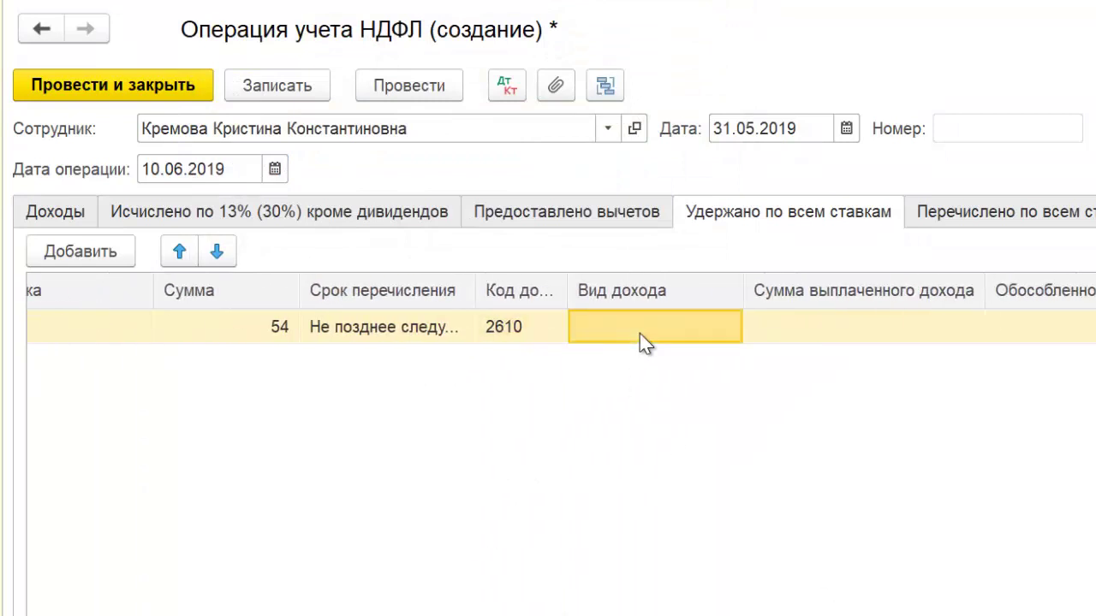
left_click(640, 333)
left_click(602, 433)
key("Return")
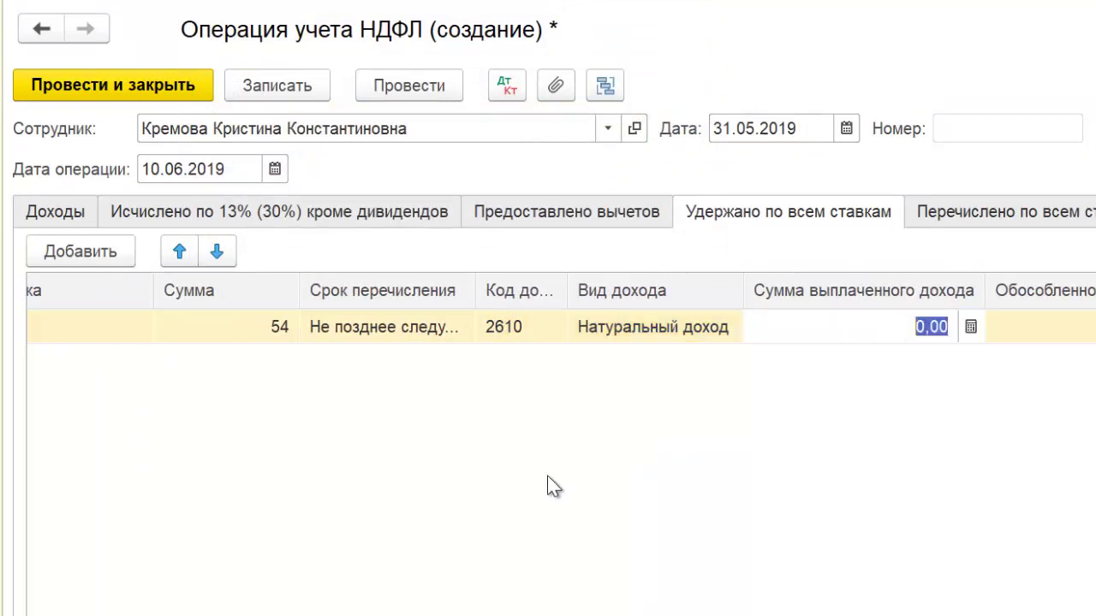
Step: Look up the benefit in the Notepad example, enter 154,81 as the paid income amount, and post and close the document
key("alt+Tab")
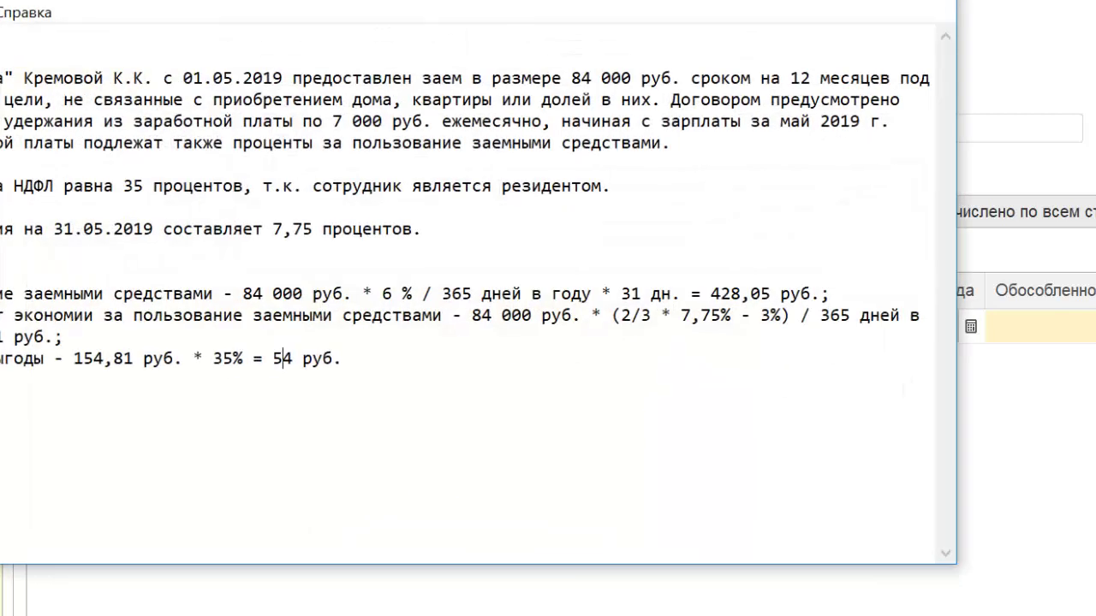
key("alt+Tab")
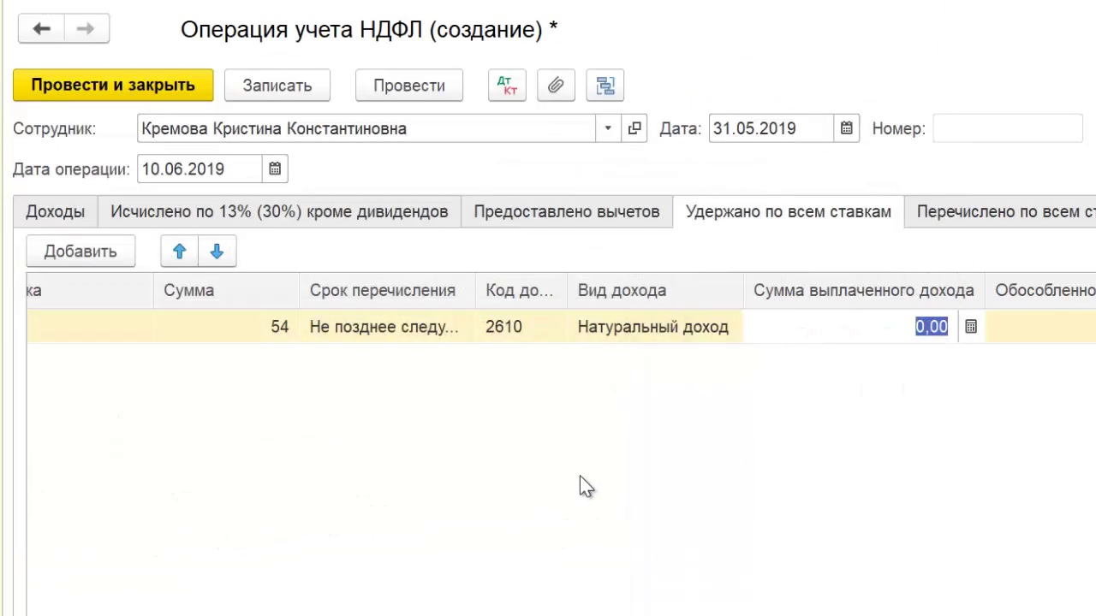
type("154,81")
key("Return")
key("Return")
key("Return")
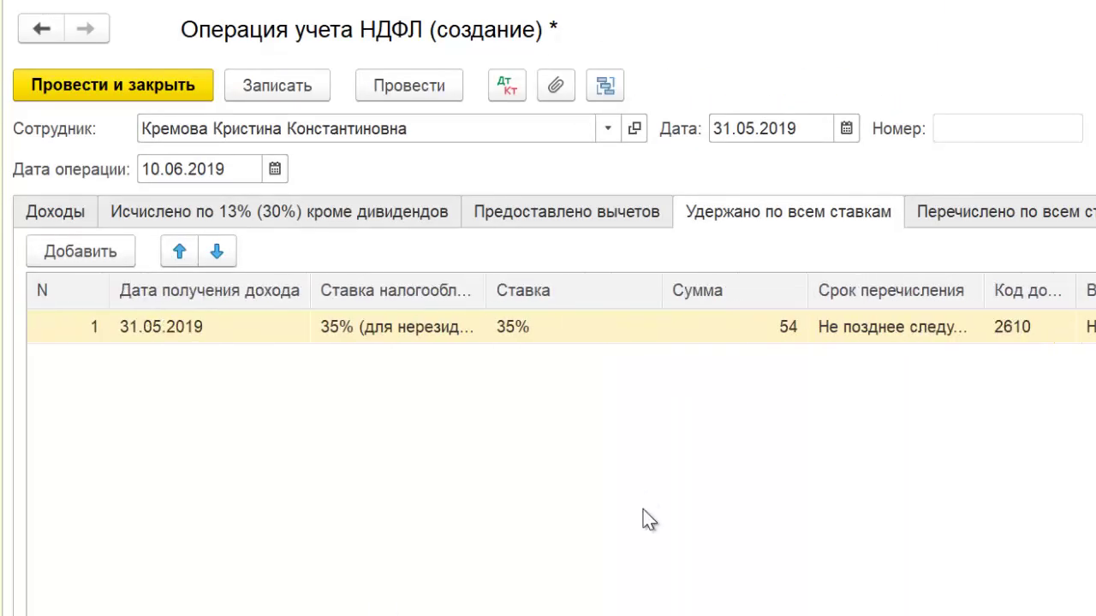
left_click(120, 89)
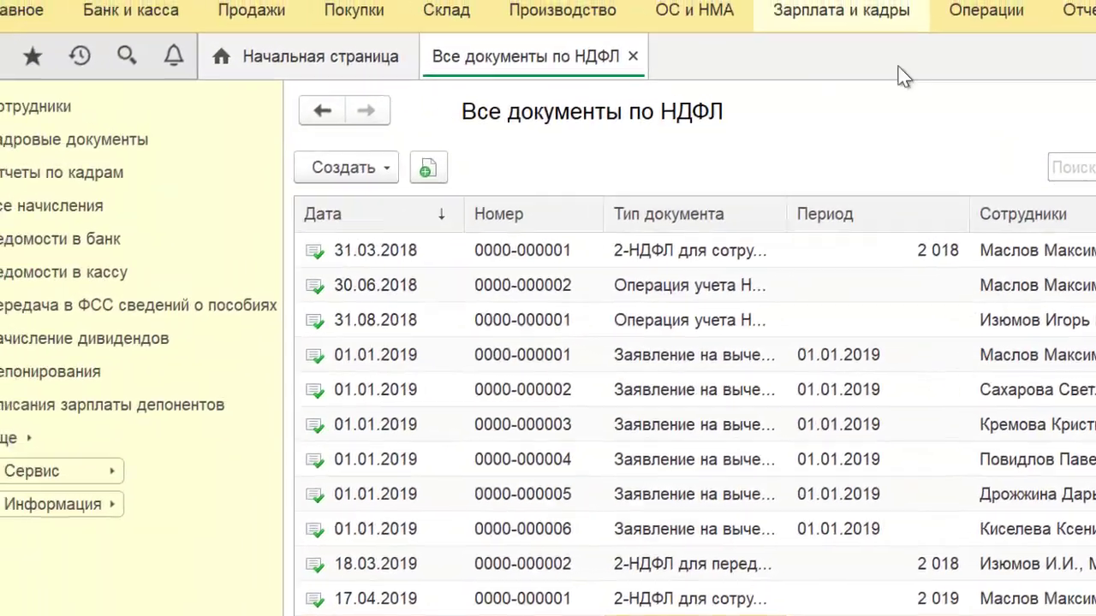
Step: Create a manual accounting operation dated 31.05.2019 with the description "НДФЛ с материальной выгоды за май"
left_click(986, 10)
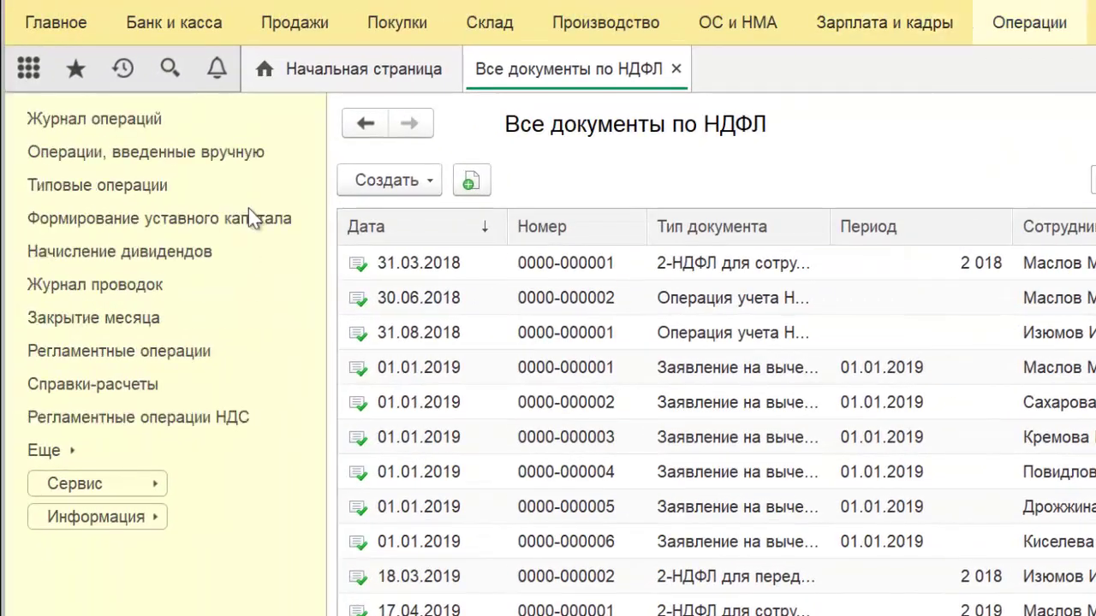
left_click(196, 139)
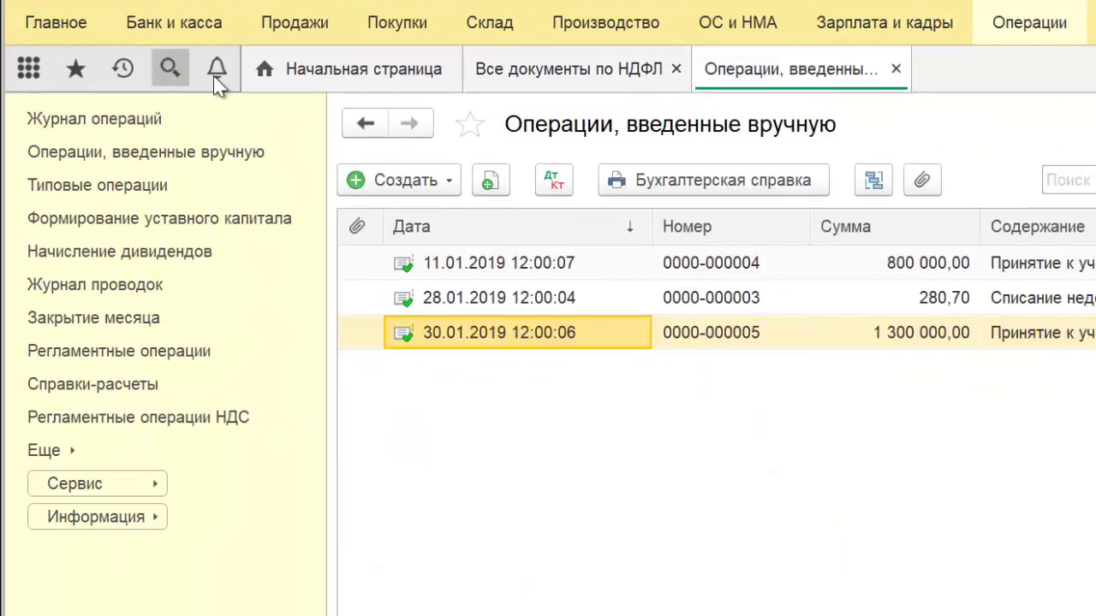
left_click(423, 182)
left_click(428, 214)
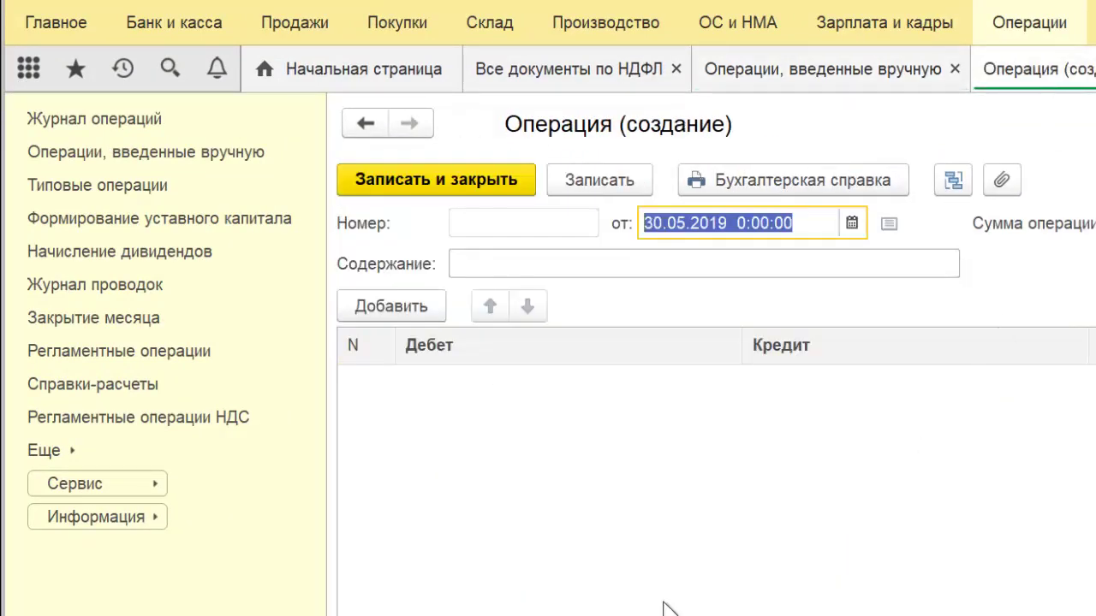
left_click(853, 220)
left_click(790, 475)
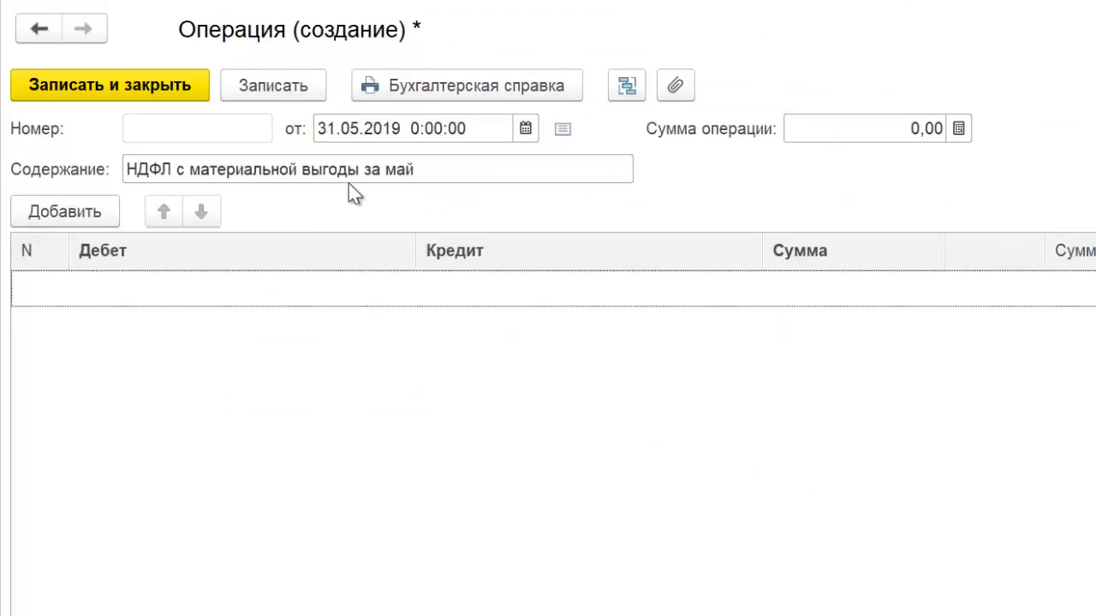
Step: Add a posting with debit account 70 and choose the borrowing employee as its analytics
left_click(41, 212)
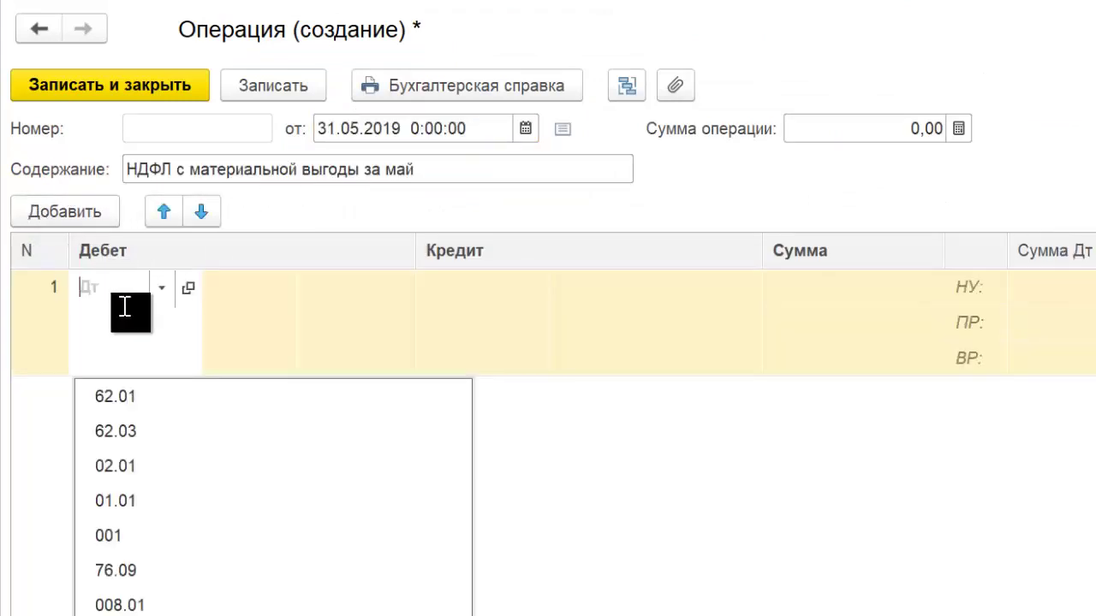
key("Escape")
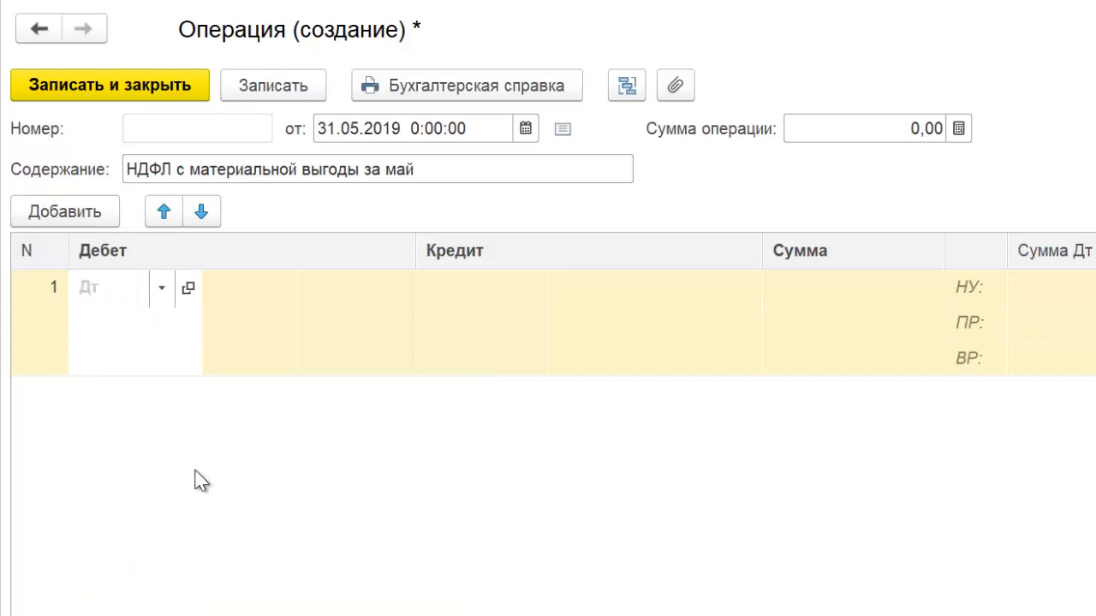
type("70")
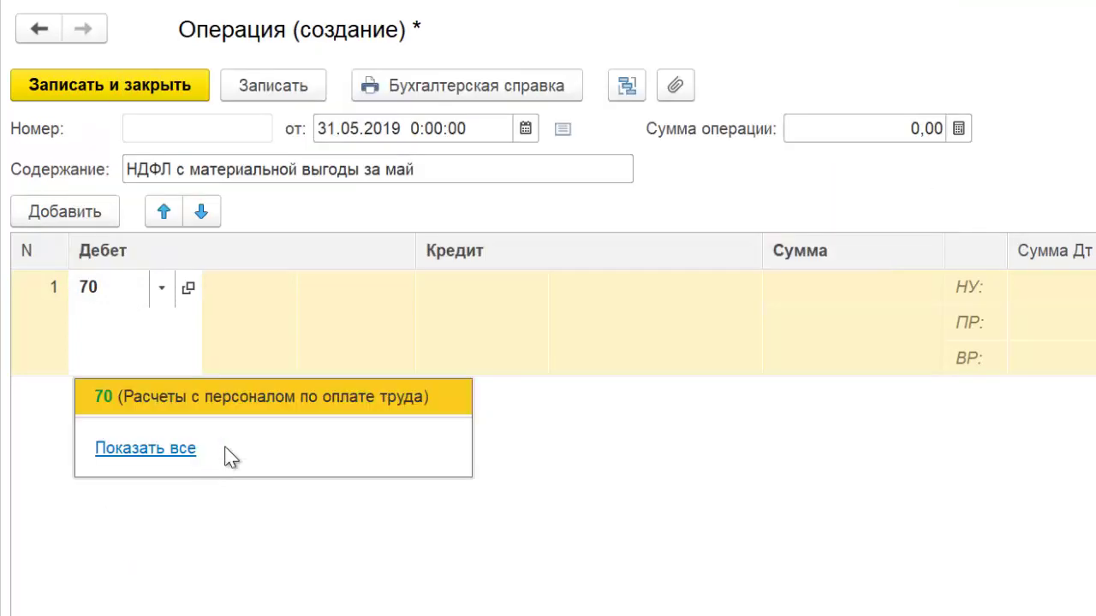
left_click(257, 396)
left_click(231, 319)
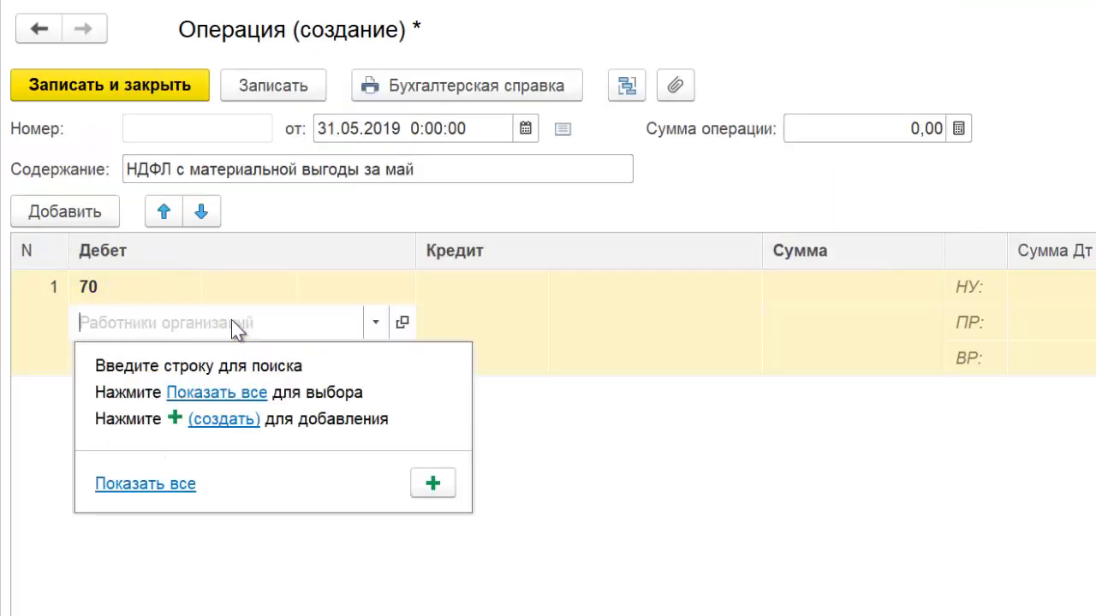
left_click(184, 482)
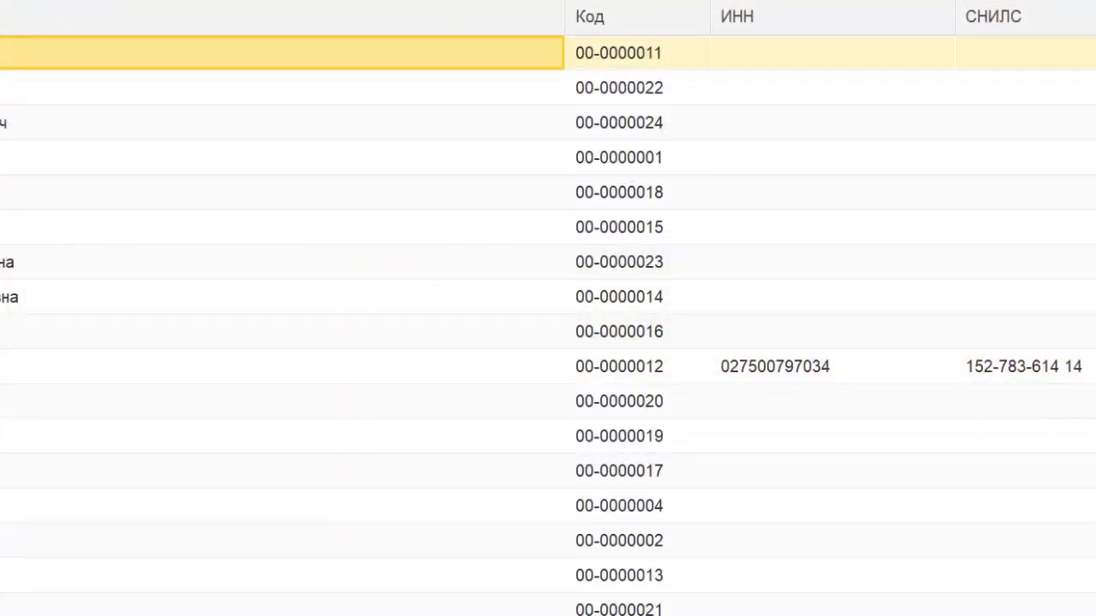
double_click(257, 296)
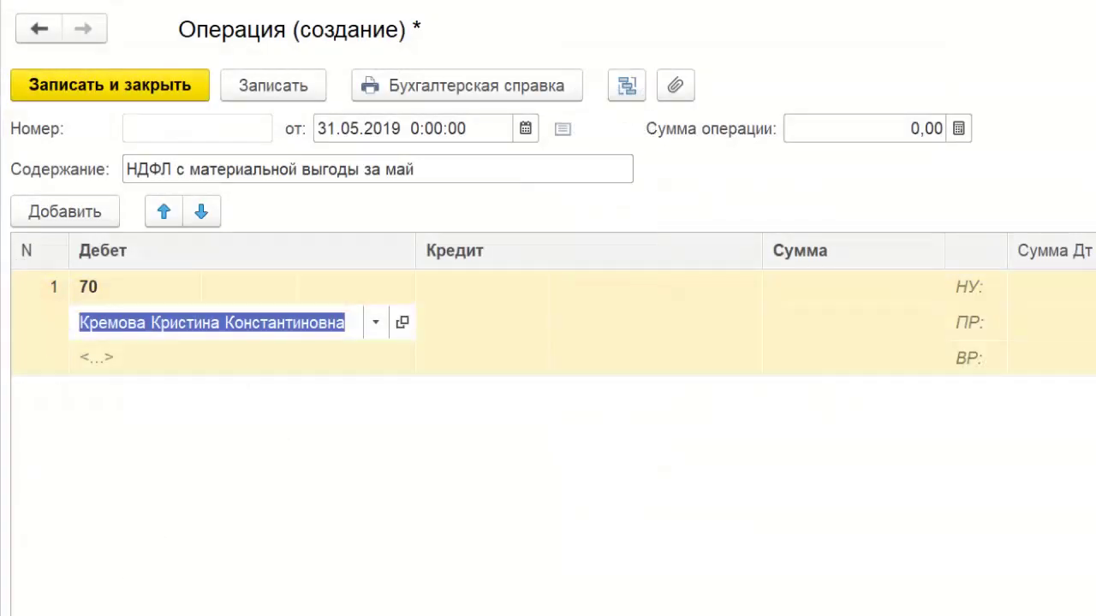
Step: Set the posting's credit account to 68.01 with payment type "Налог (взносы): начислено / уплачено"
left_click(532, 312)
left_click(531, 313)
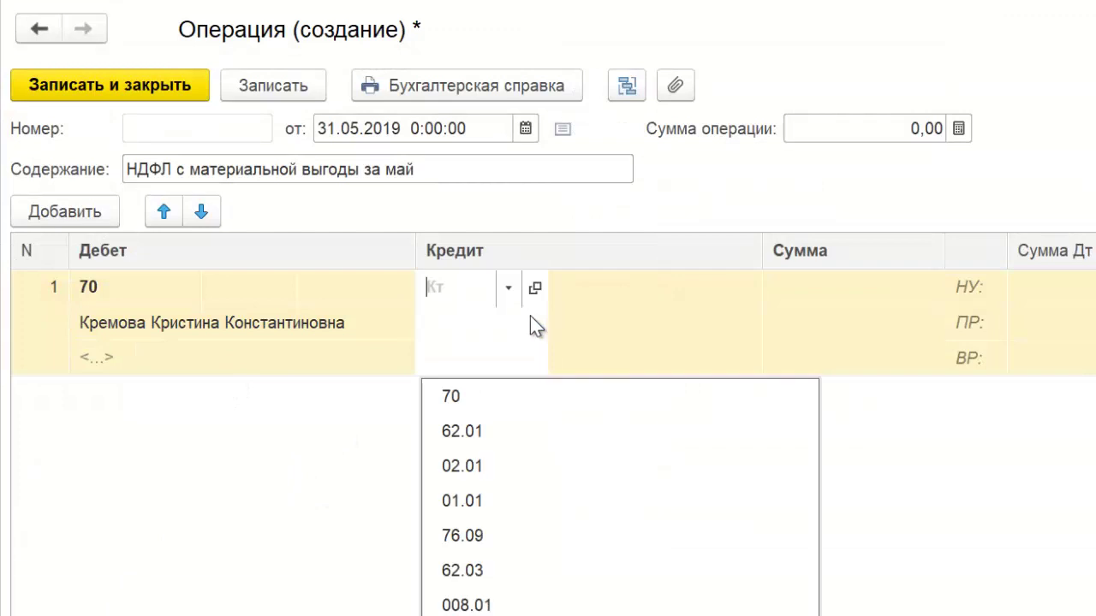
type("68")
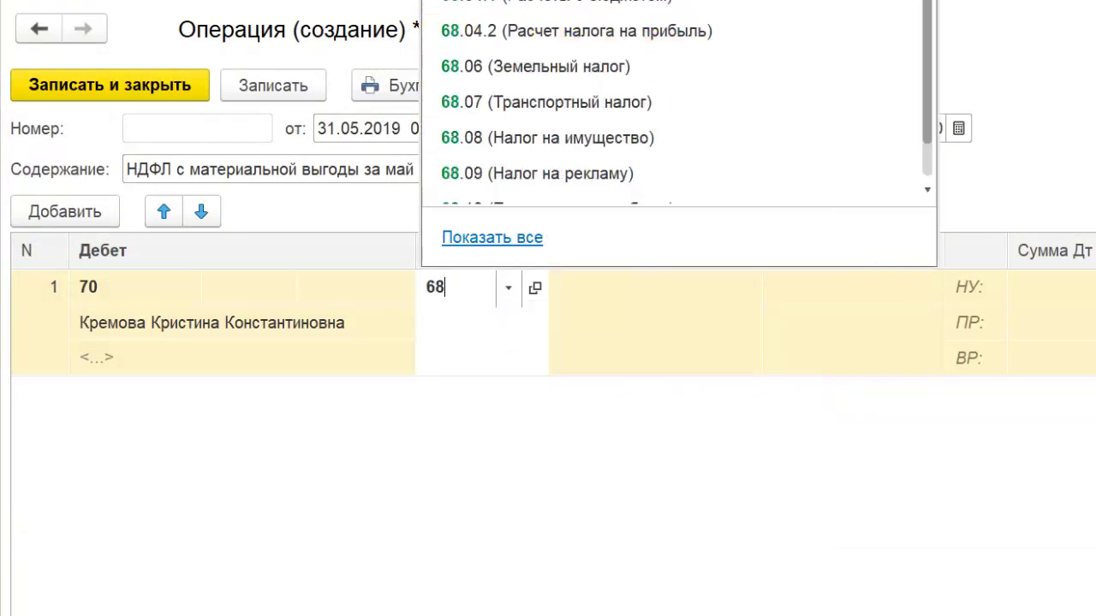
key("Return")
left_click(552, 442)
key("Tab")
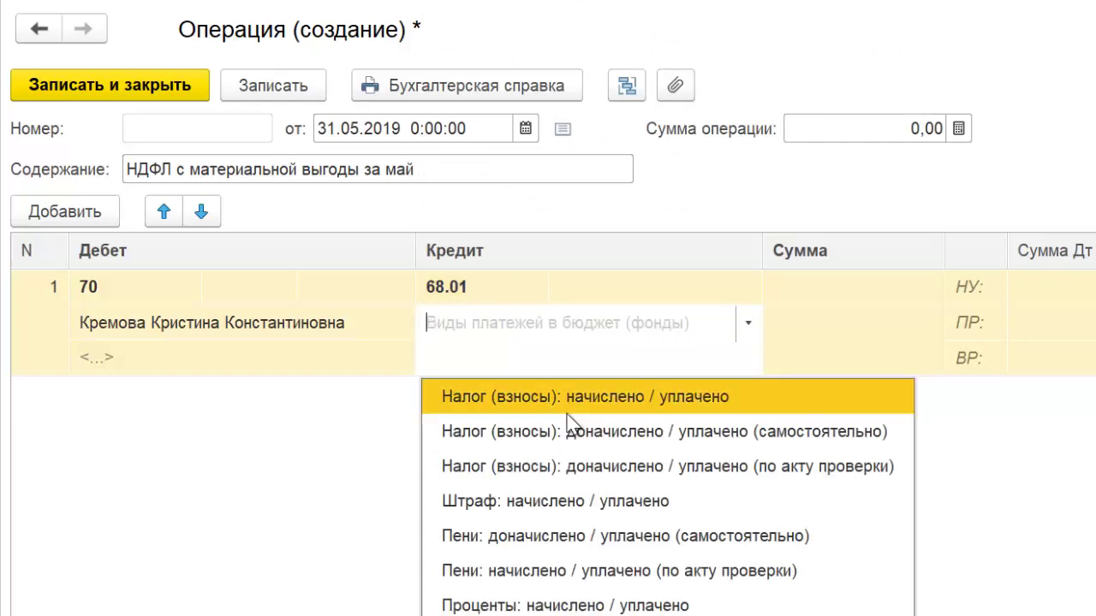
key("Return")
left_click(570, 506)
Step: Check the tax in the Notepad example, enter 54 as the posting amount, and save and close the operation
left_click(830, 297)
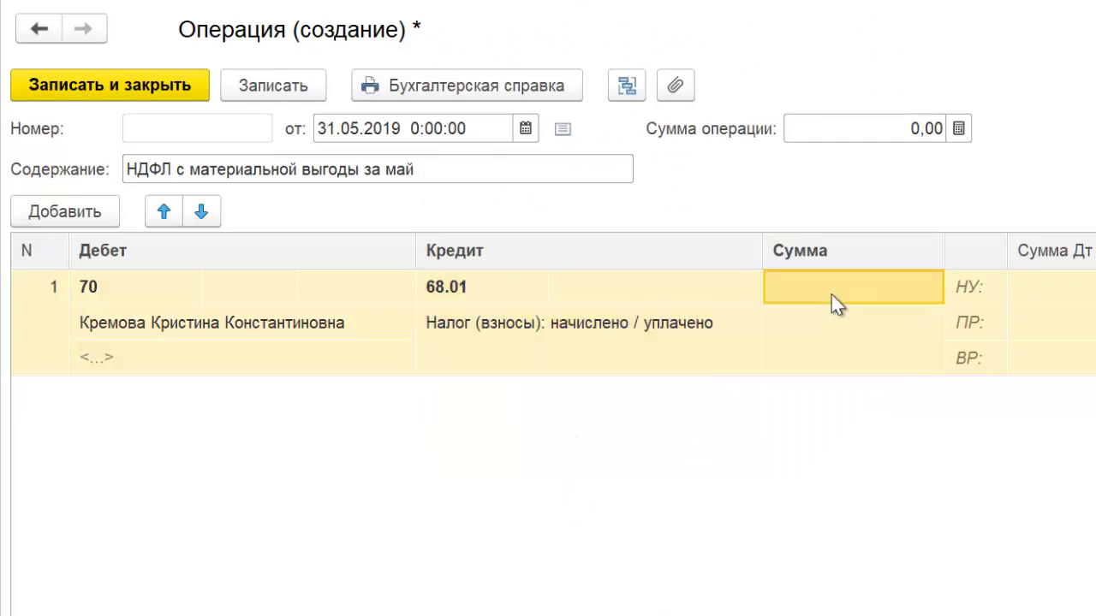
key("alt+Tab")
key("alt+Tab")
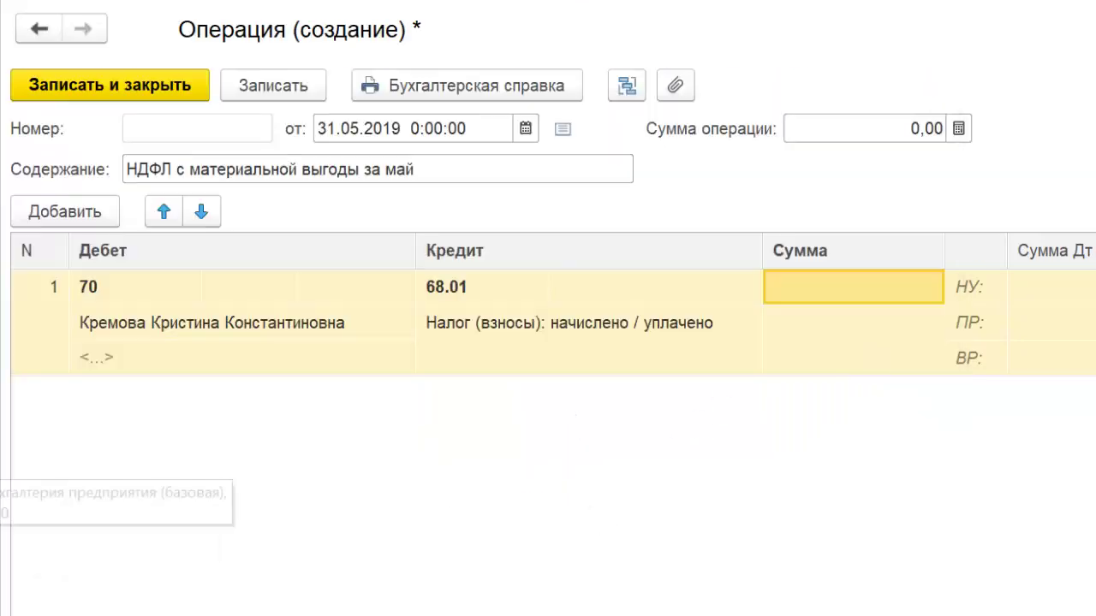
left_click(895, 289)
type("54")
key("Return")
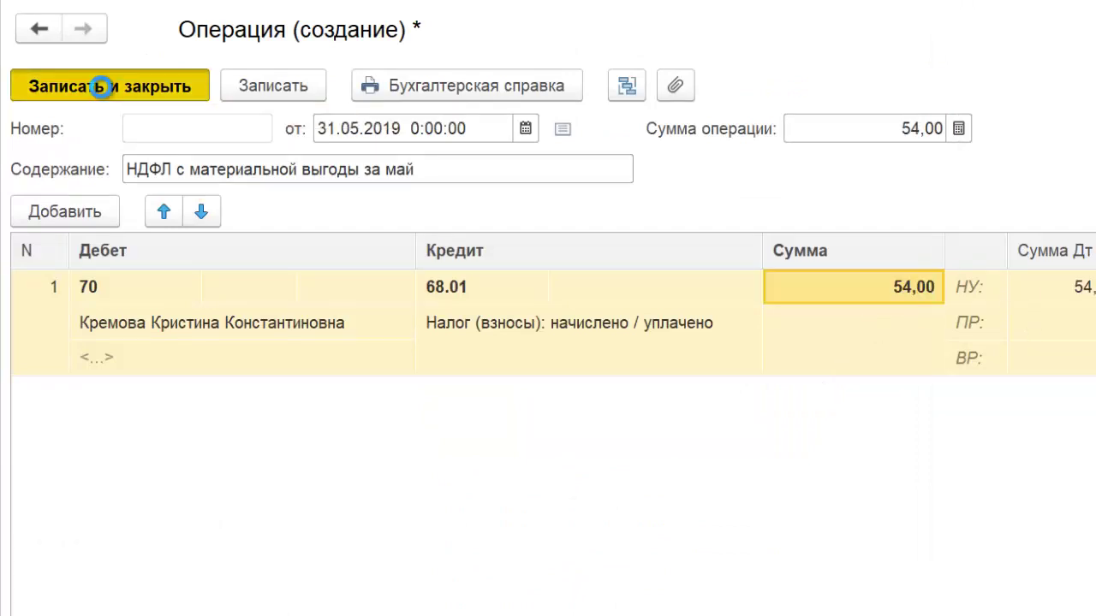
left_click(137, 79)
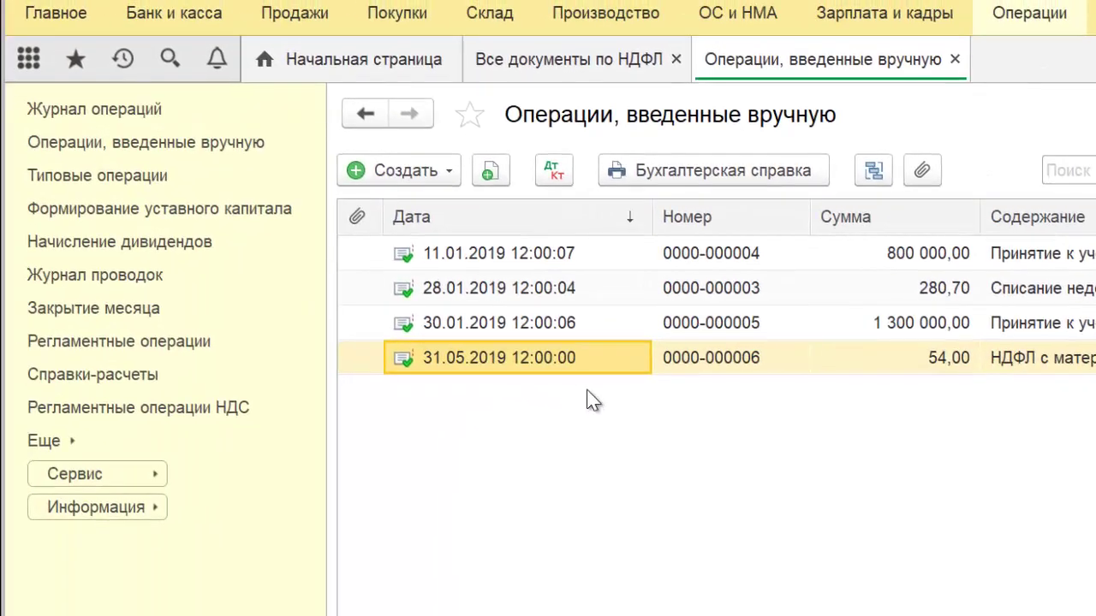
Step: Close the manual operations list and create a new "Начисление зарплаты" document from the list of all accruals
left_click(955, 60)
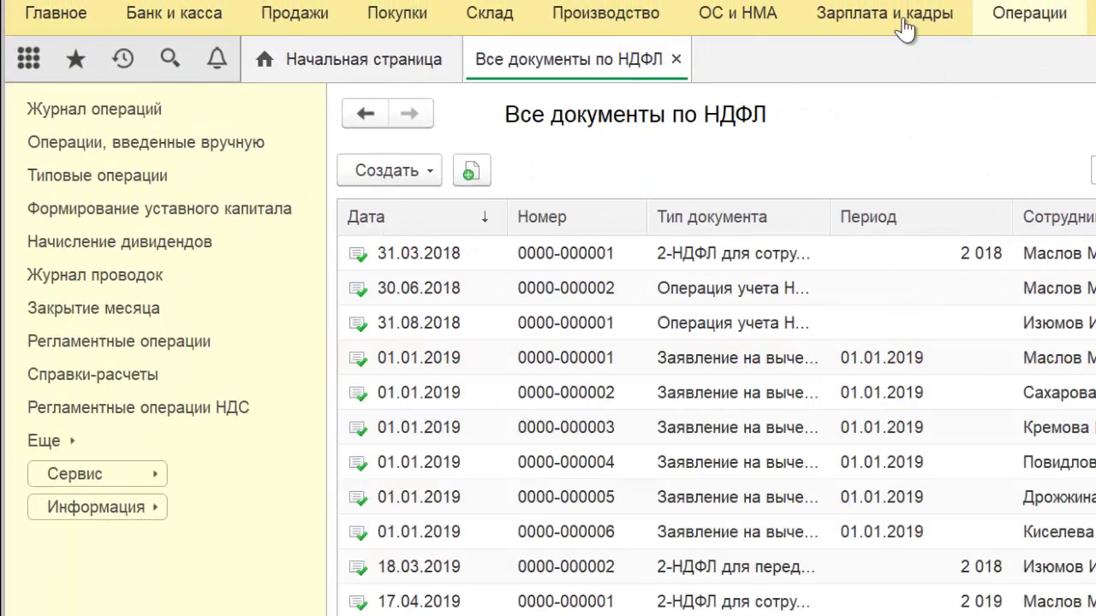
left_click(905, 21)
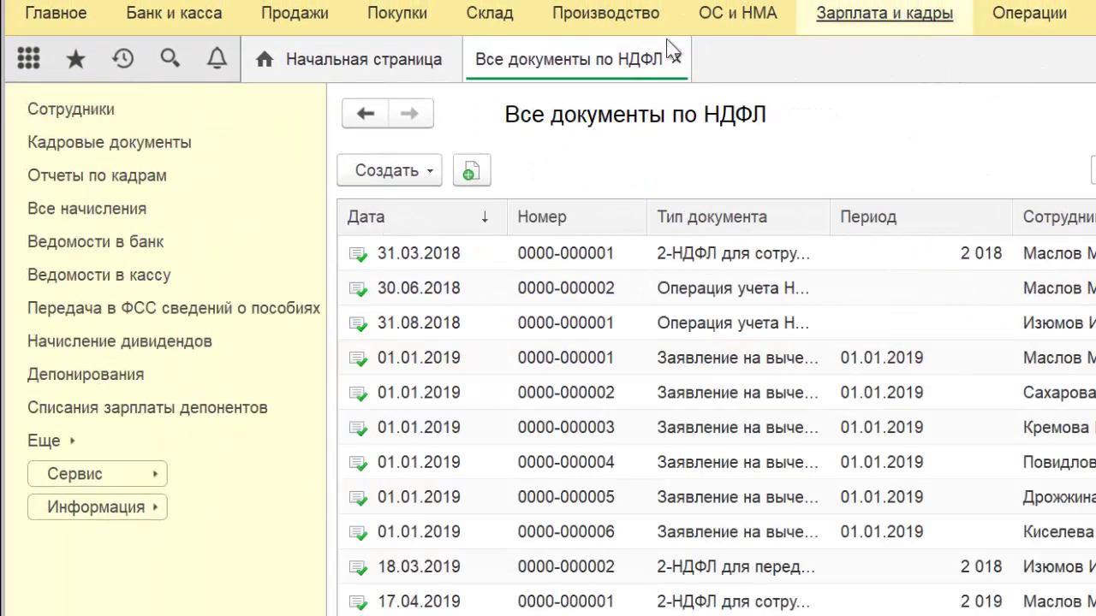
left_click(129, 214)
left_click(434, 170)
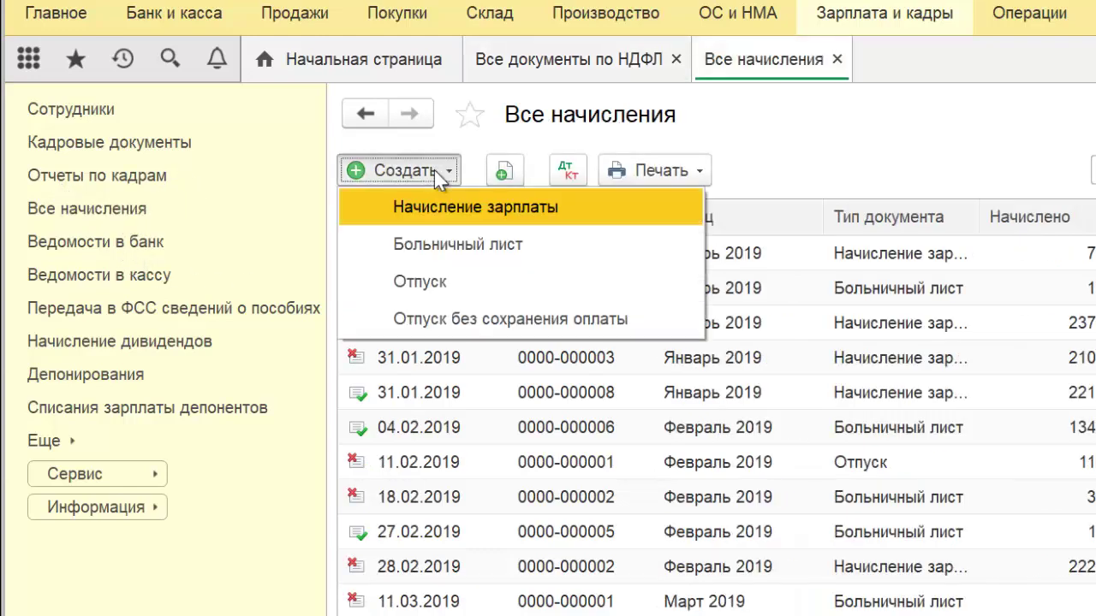
left_click(381, 213)
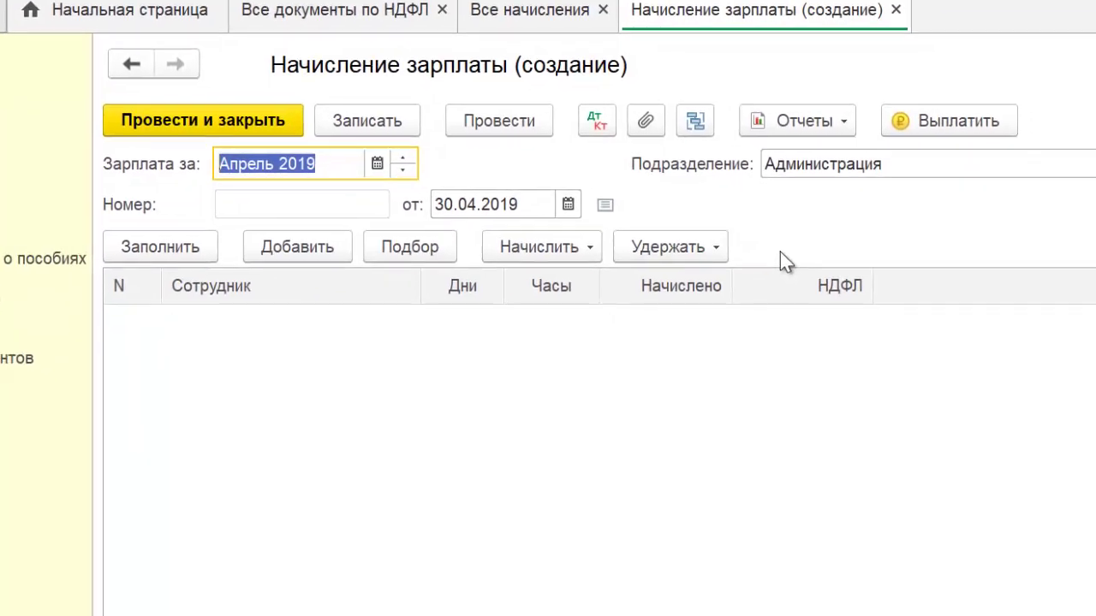
Step: Set the payroll document's accrual month to May 2019 and its date to 31.05.2019
left_click(301, 137)
left_click(467, 183)
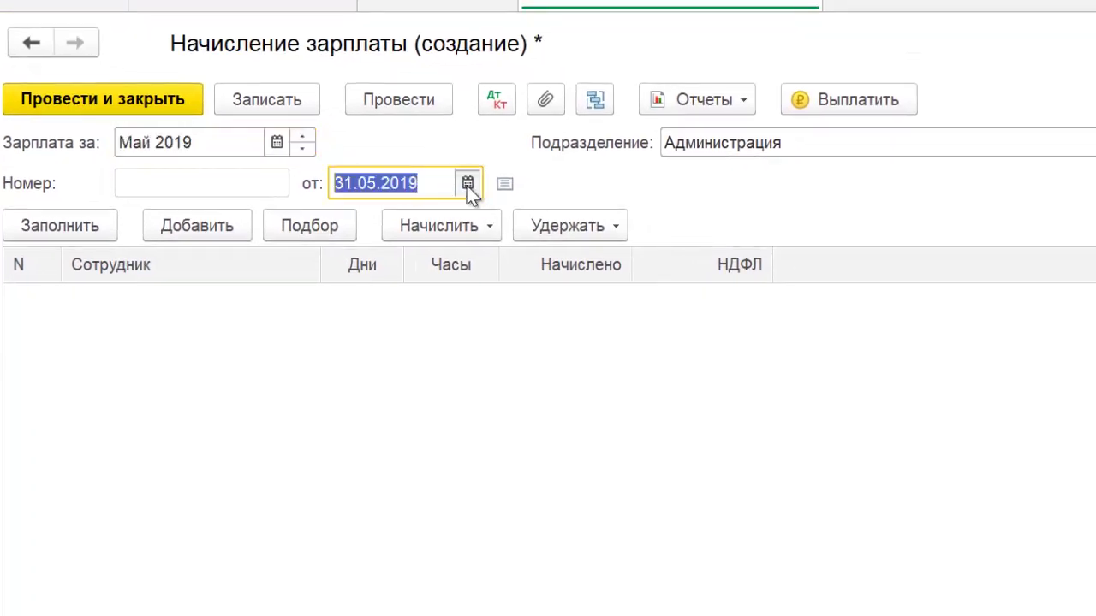
left_click(807, 530)
Step: Add the cashier (Кассир) from the Администрация department to the payroll document's employee table
left_click(309, 226)
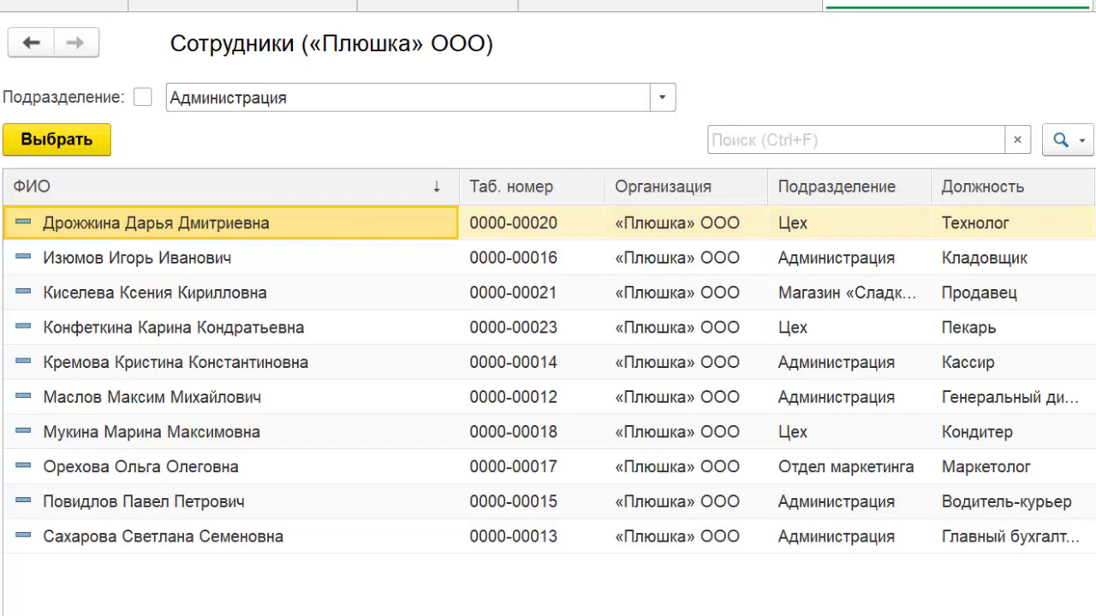
key("Escape")
left_click(196, 225)
double_click(82, 366)
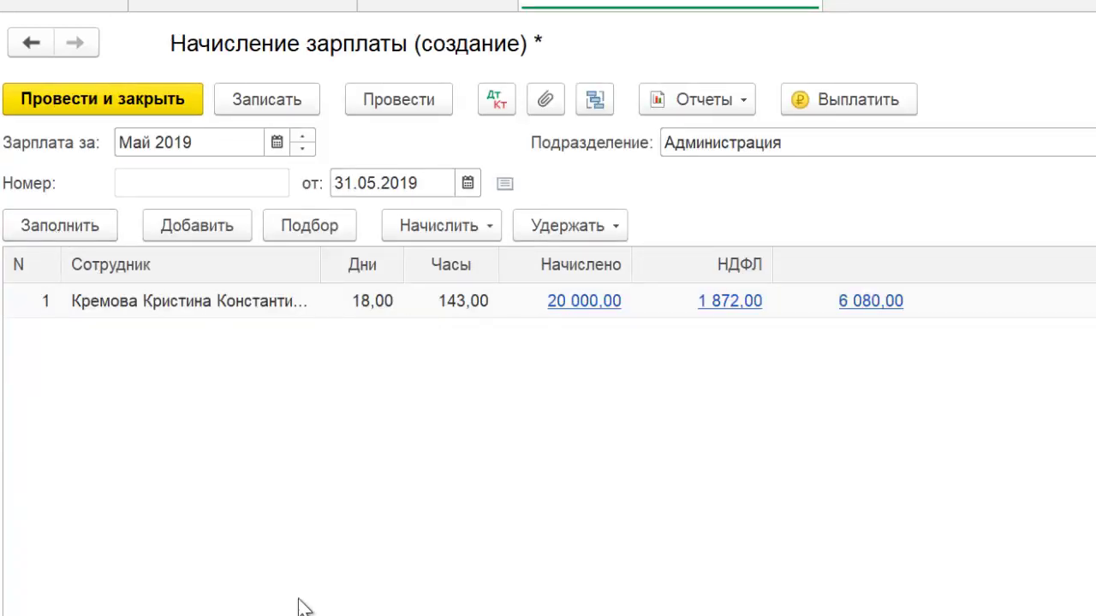
Step: Add a new deduction "НДФЛ с материальной выгоды" of 54 to the employee's row and check it in the deductions breakdown
left_click(155, 311)
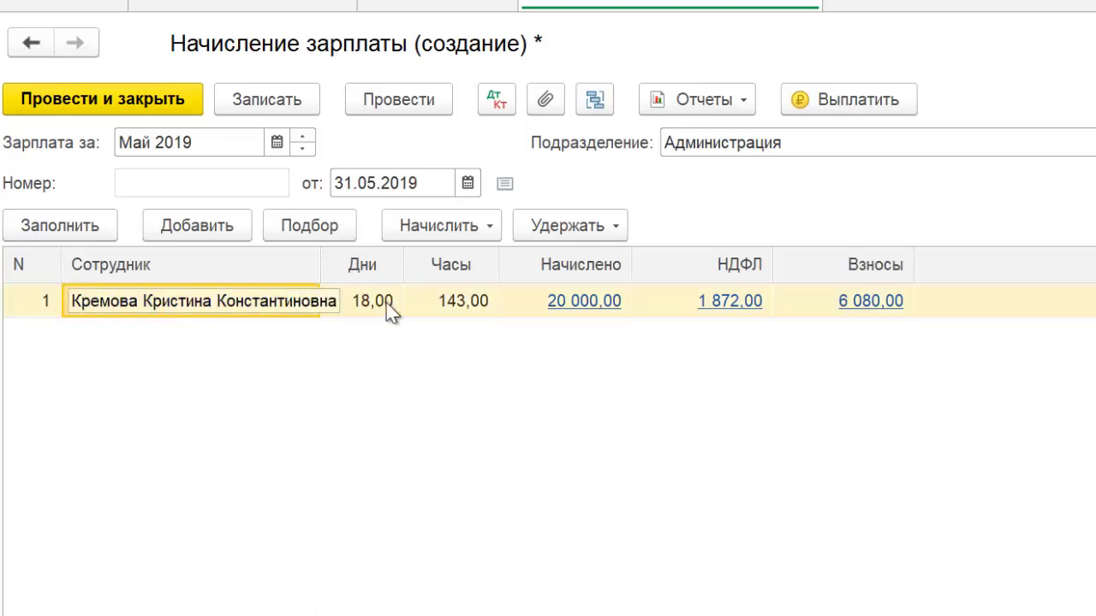
left_click(560, 228)
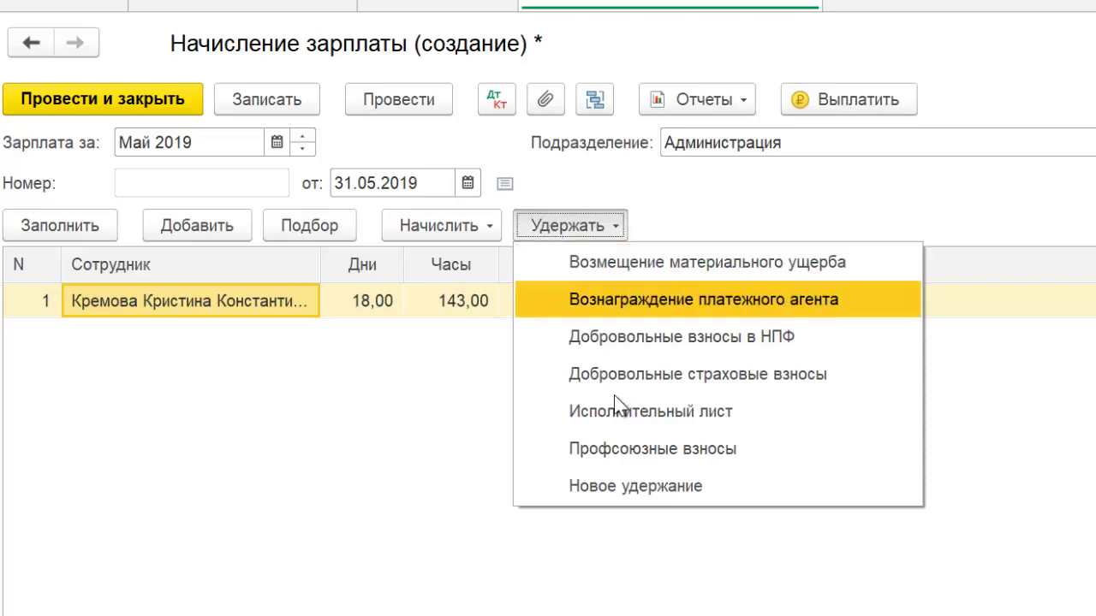
left_click(738, 493)
left_click(445, 342)
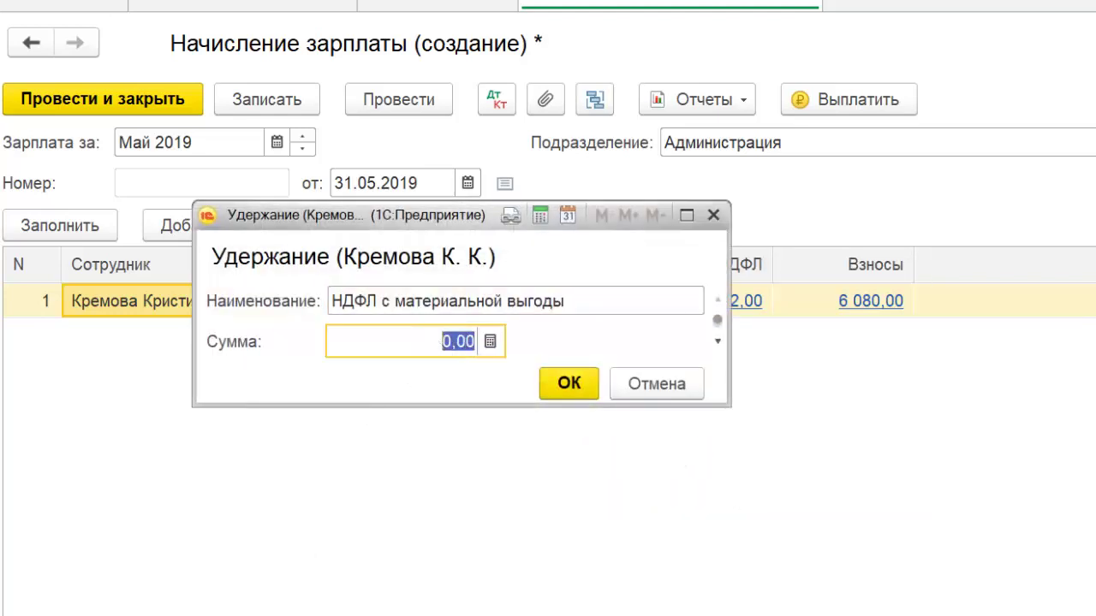
key("alt+Tab")
key("alt+Tab")
type("54")
left_click(570, 385)
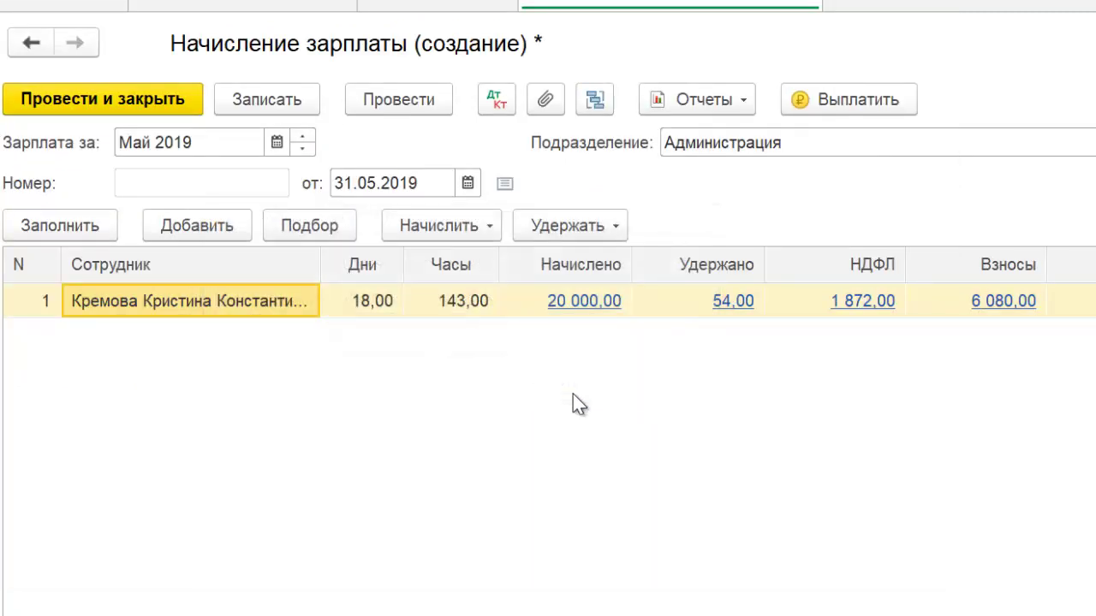
left_click(732, 301)
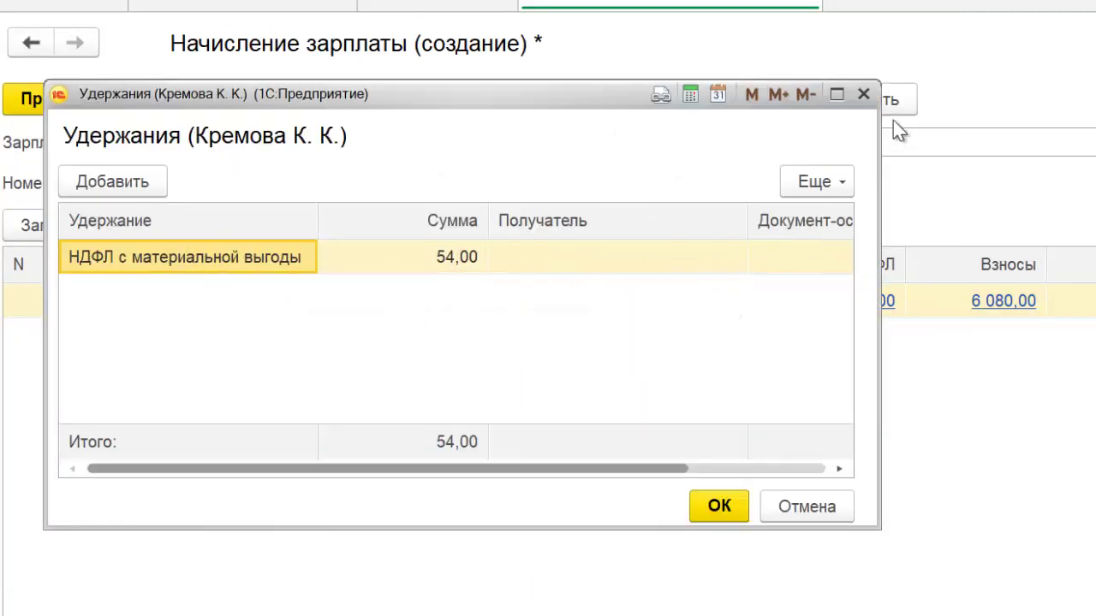
left_click(867, 95)
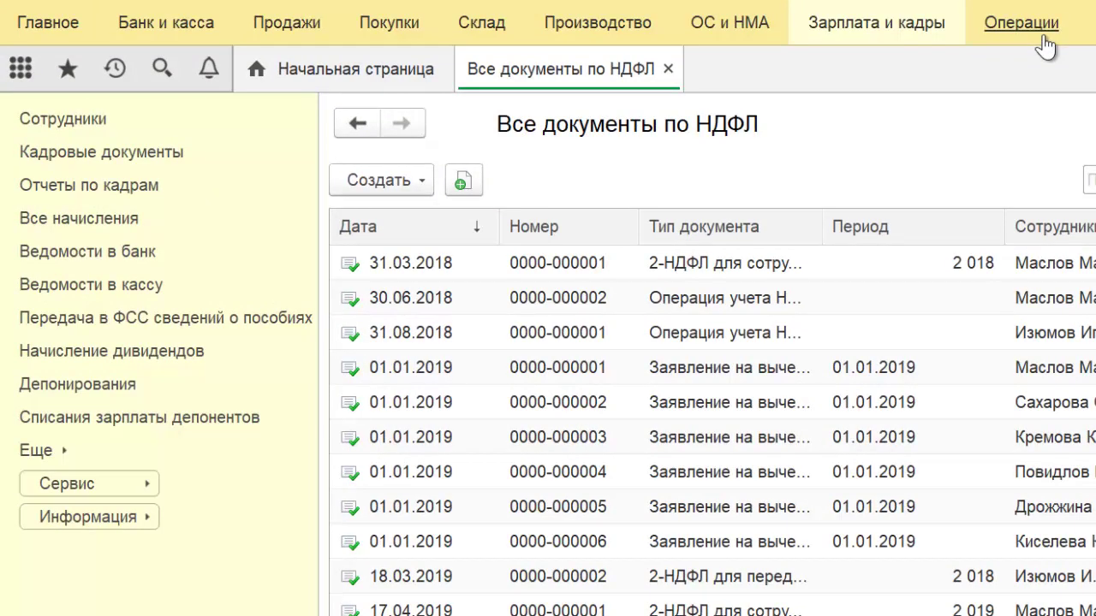
Step: Create a 6-НДФЛ regulated report for the first half of 2019 and fill it in automatically
left_click(1091, 22)
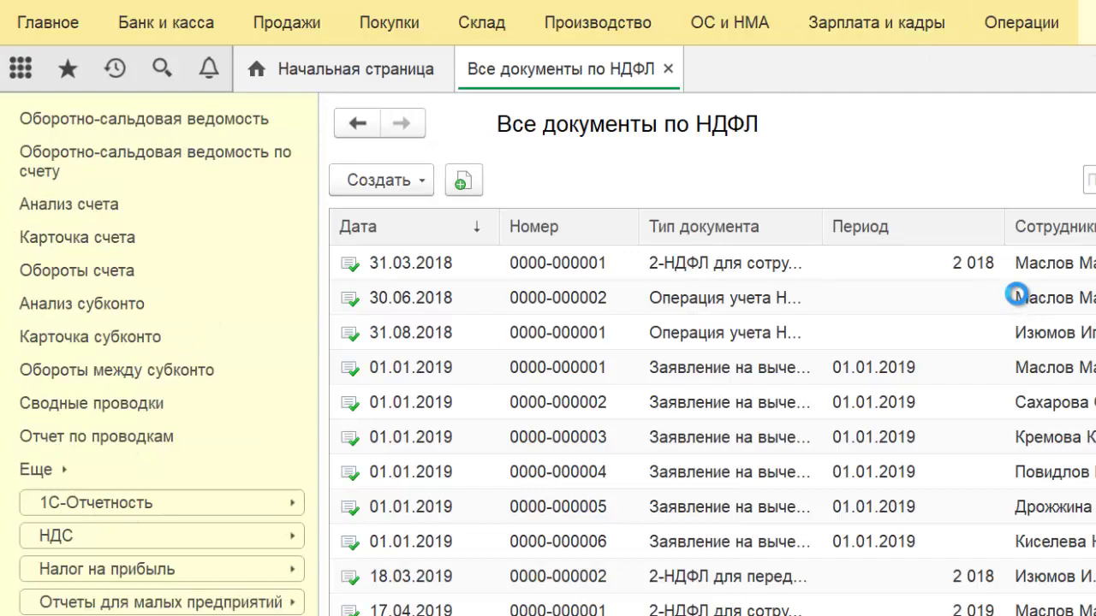
left_click(378, 280)
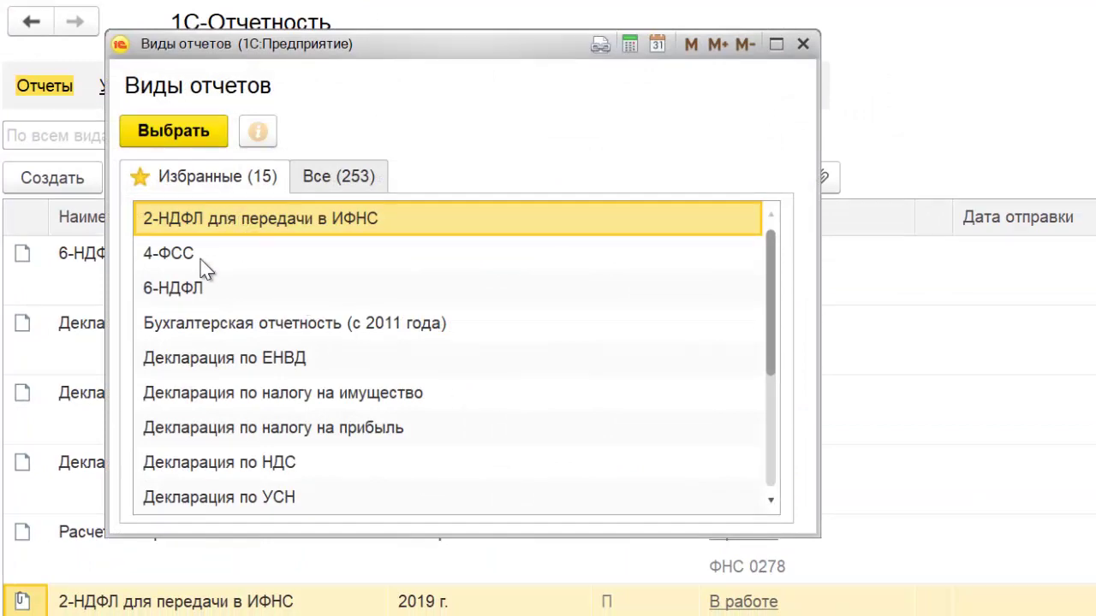
left_click(189, 287)
left_click(192, 135)
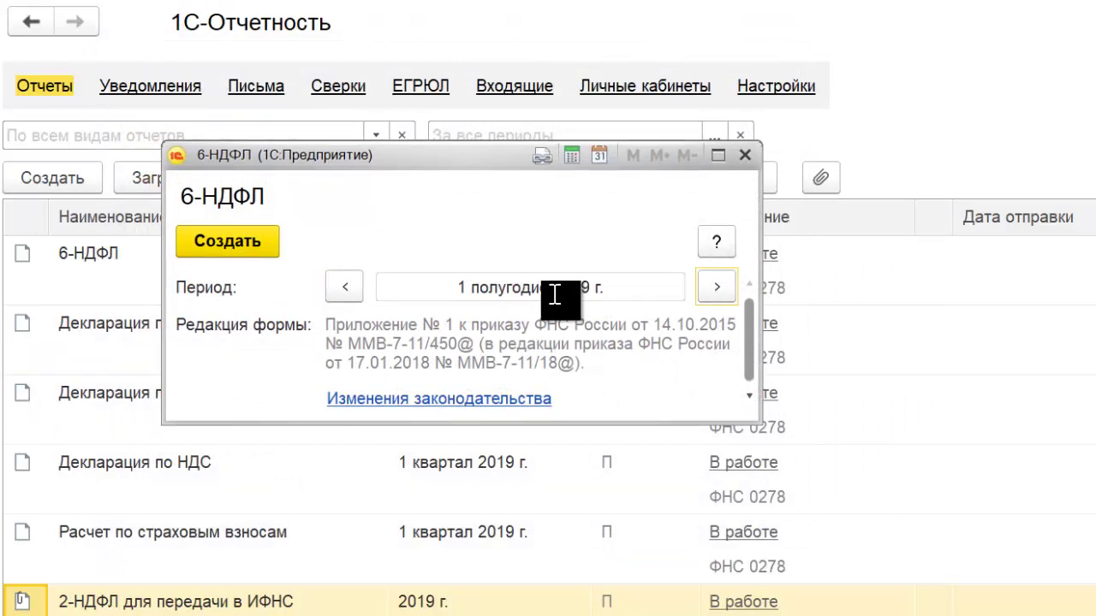
key("Return")
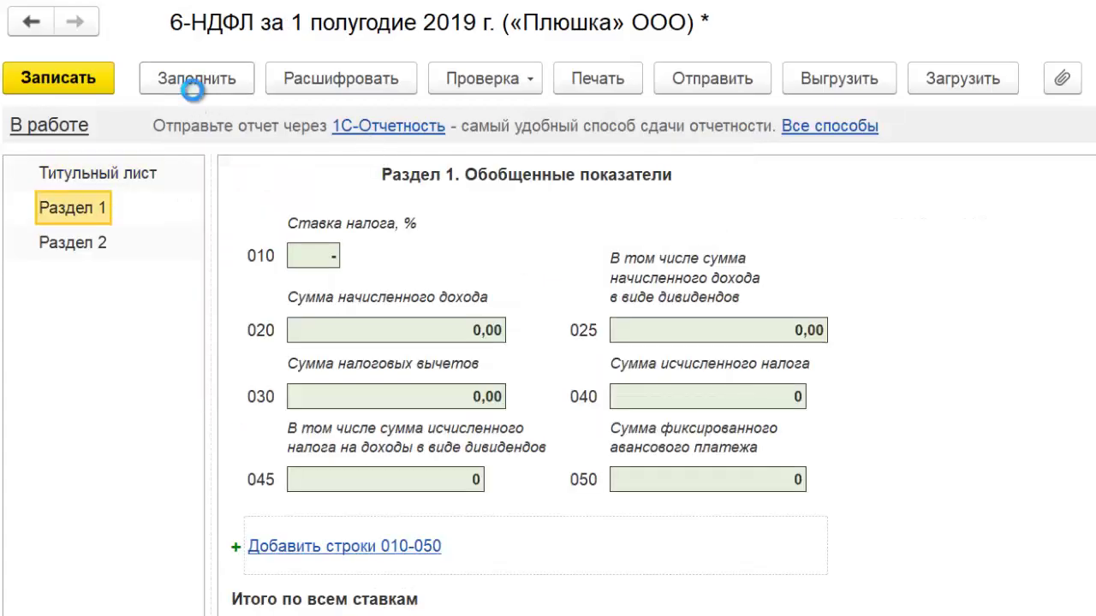
left_click(193, 85)
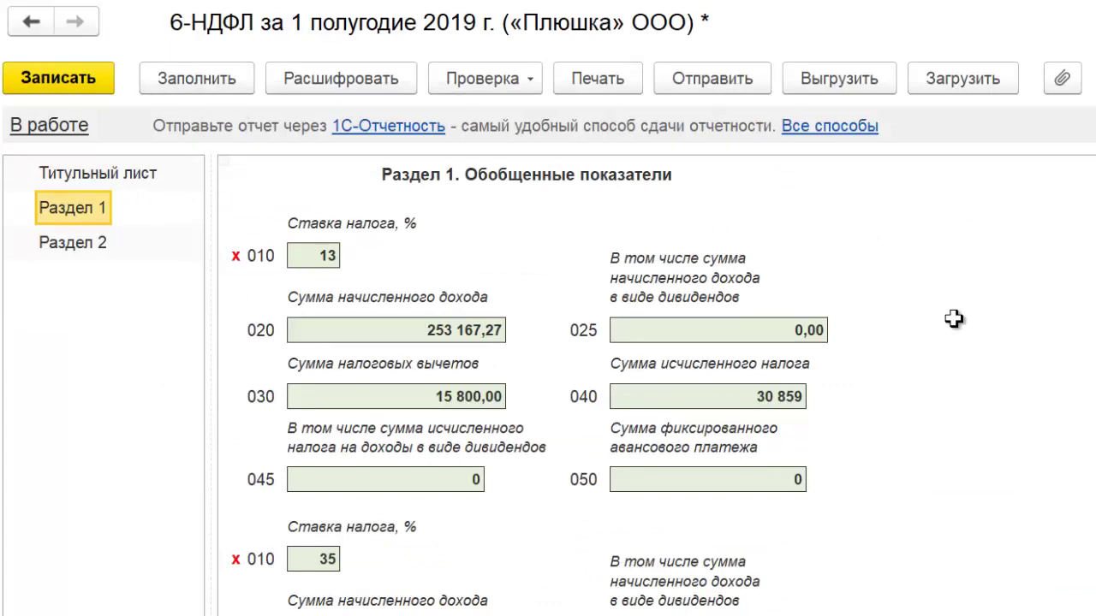
Step: Examine the 35% rate's income and calculated tax in Раздел 1, and the income receipt and tax withholding dates in Раздел 2
scroll(954, 319, "down", 3)
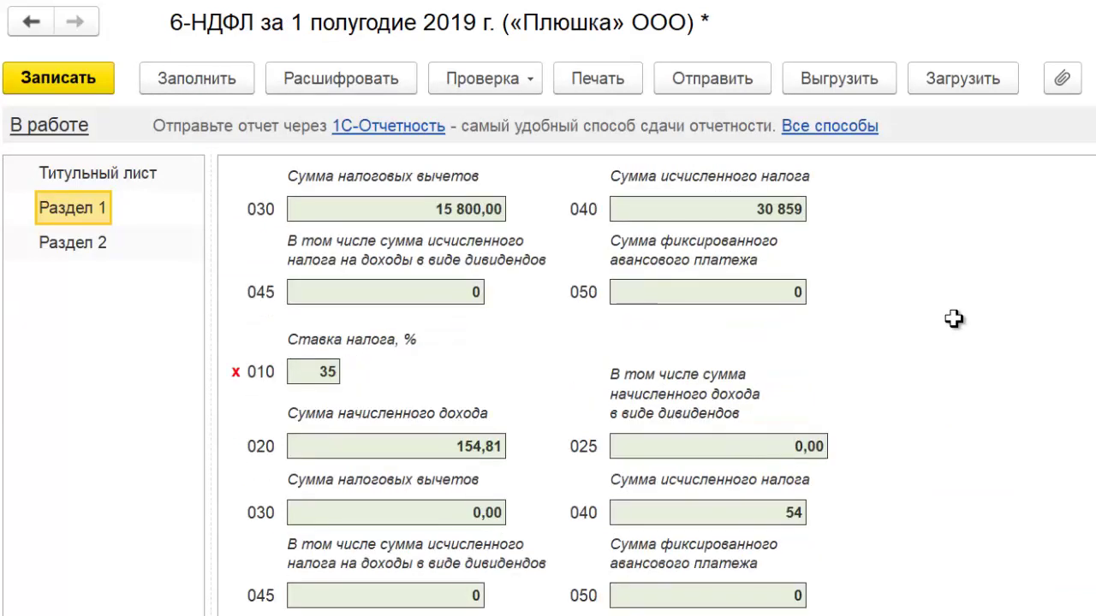
left_click(324, 377)
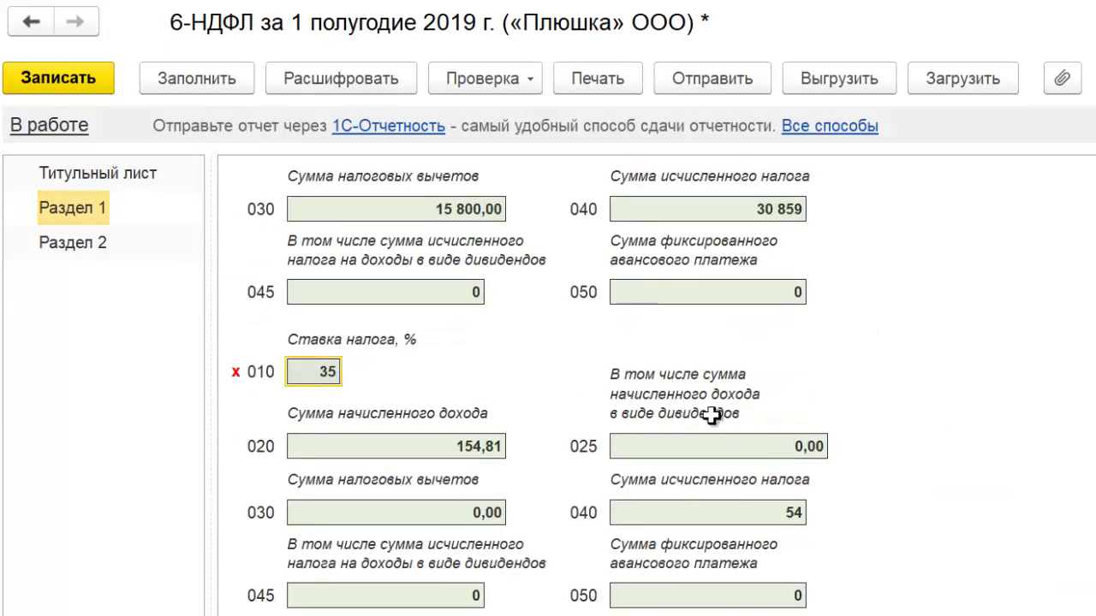
left_click(460, 442)
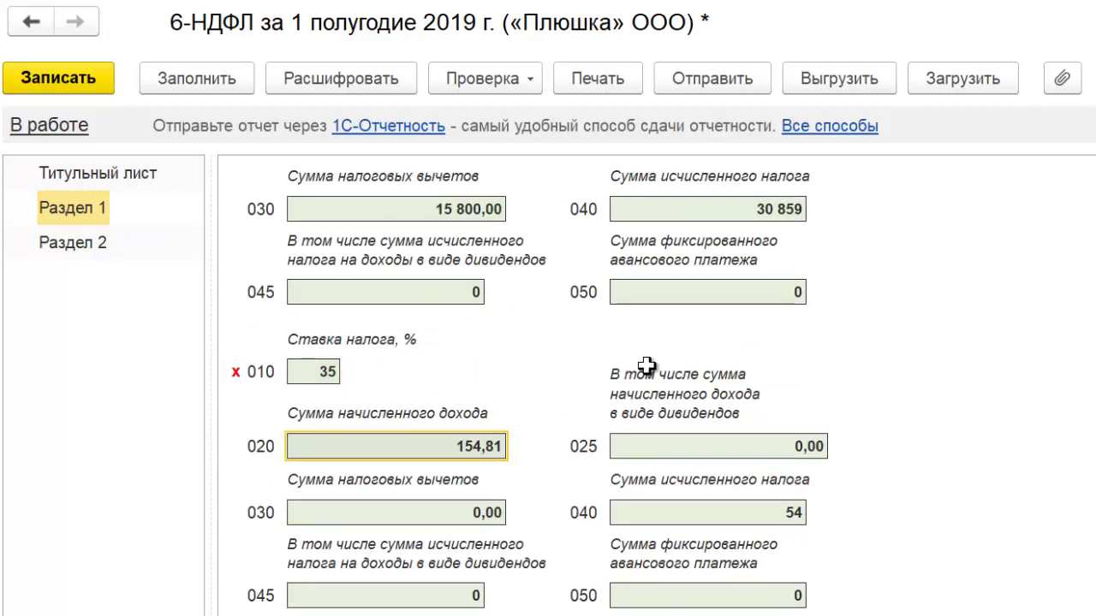
left_click(753, 515)
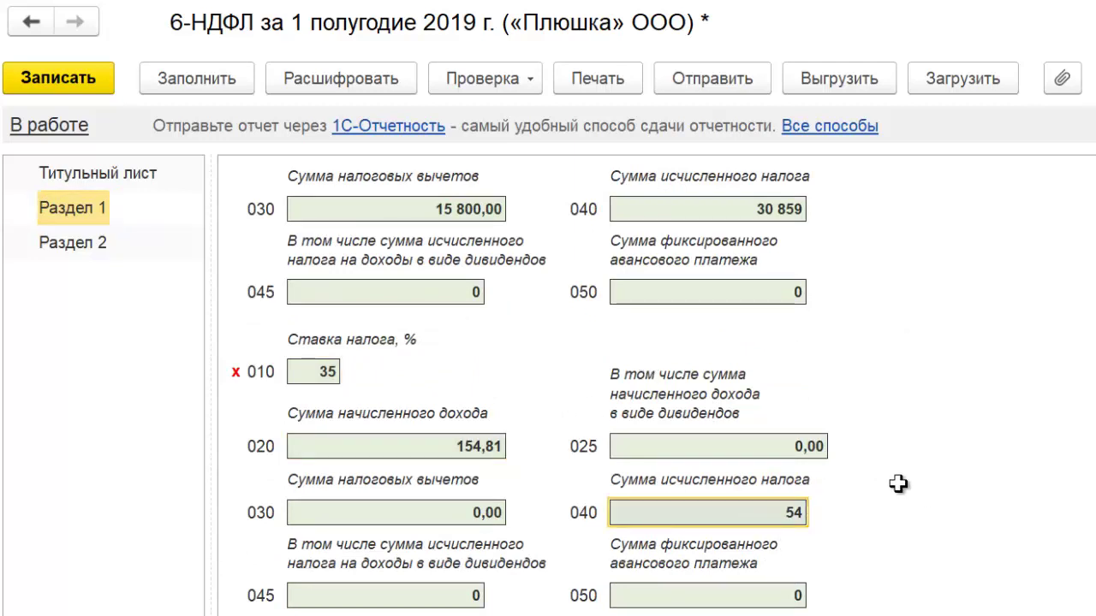
left_click(88, 248)
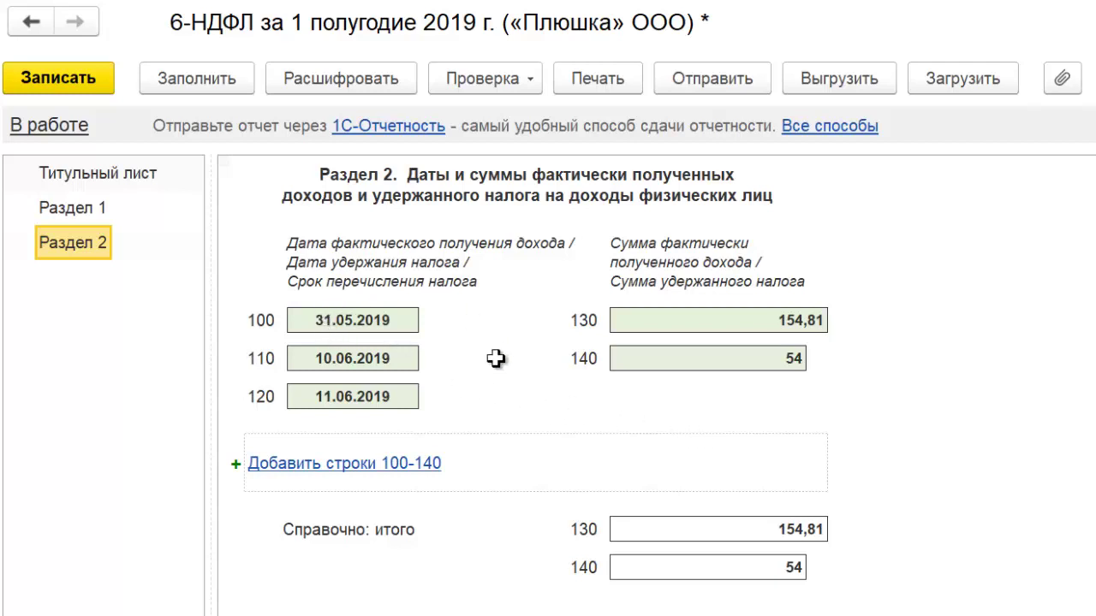
left_click(351, 320)
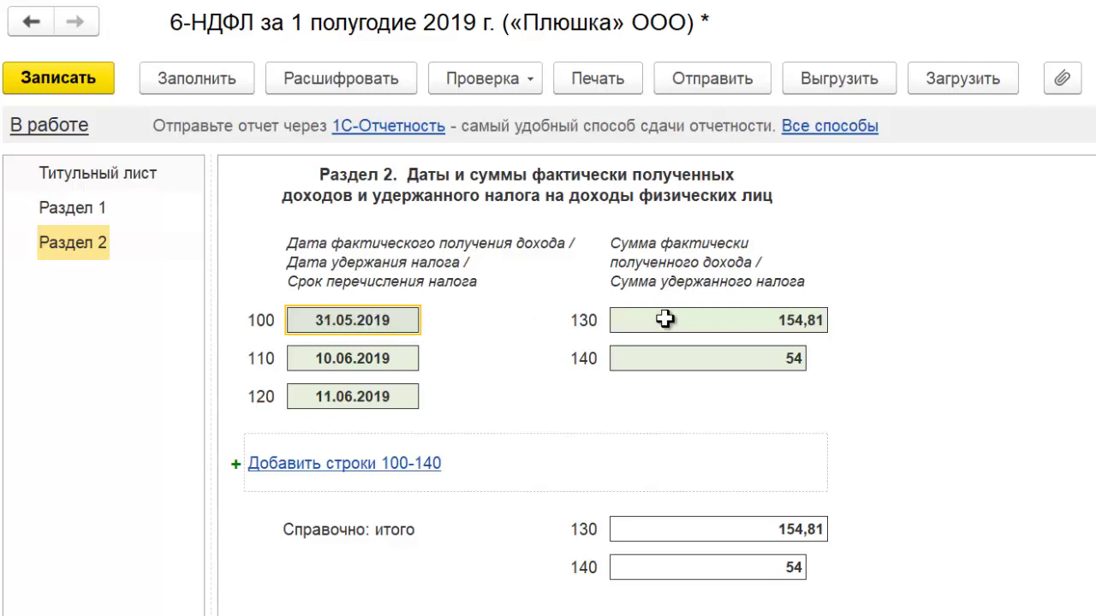
left_click(330, 360)
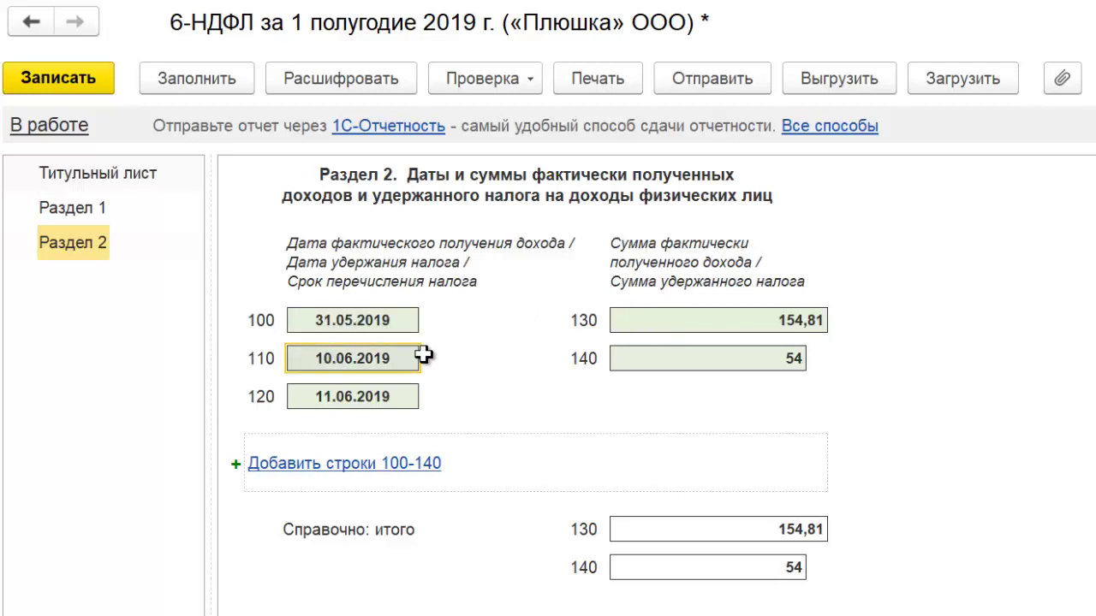